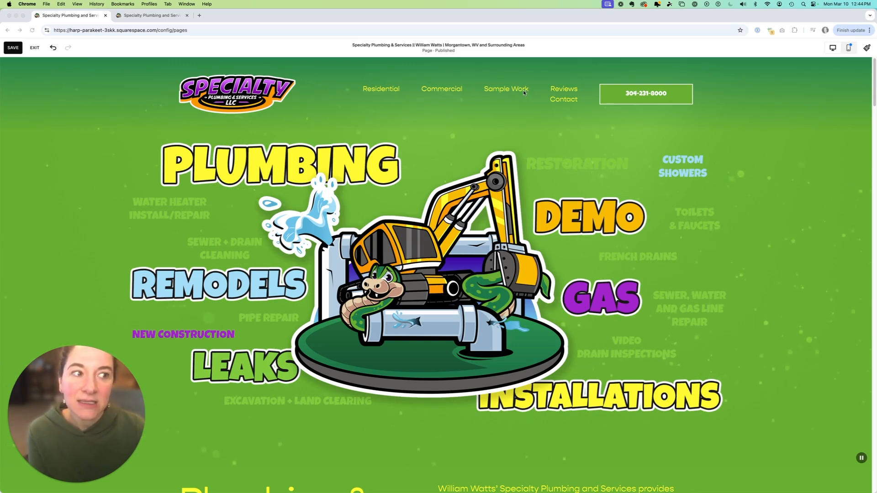
Step: Reload the site editor, discarding unsaved changes, and open the Home page for editing
click(32, 30)
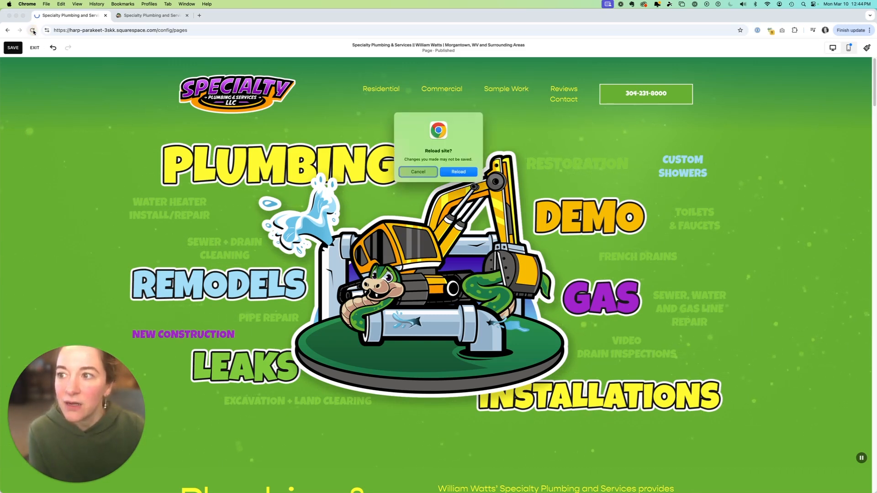
click(459, 172)
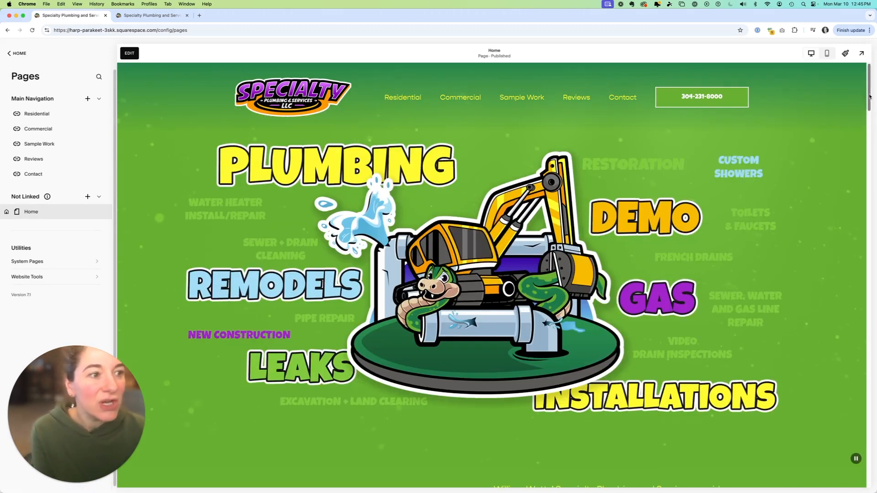
drag(870, 97, 829, 192)
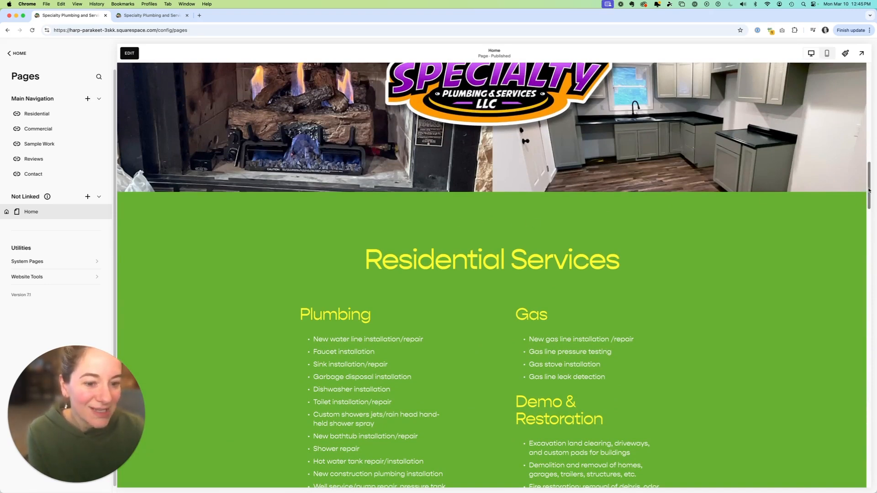
drag(869, 190, 838, 85)
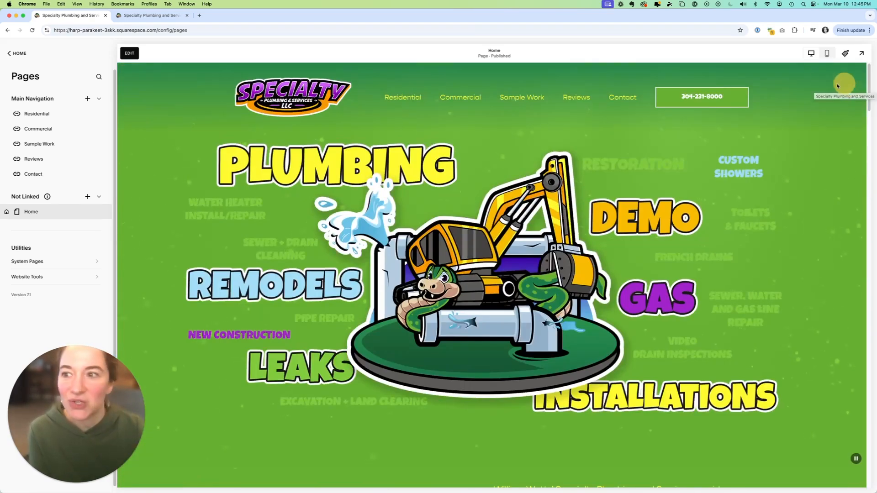
click(129, 54)
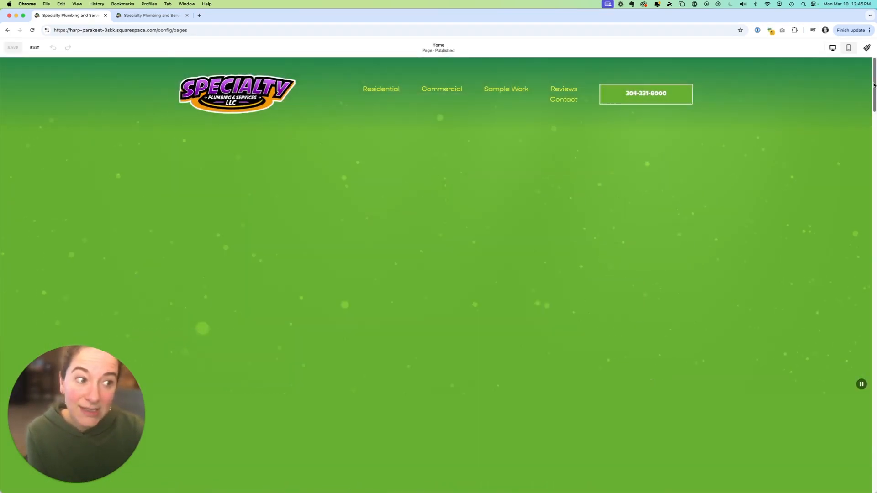
Step: Inspect the HTML in the code block above the Residential Services heading
drag(874, 85, 823, 183)
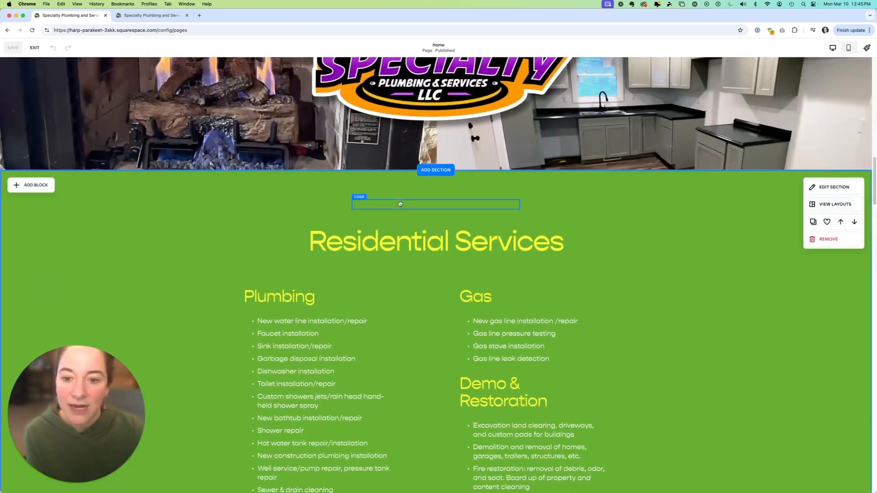
click(400, 204)
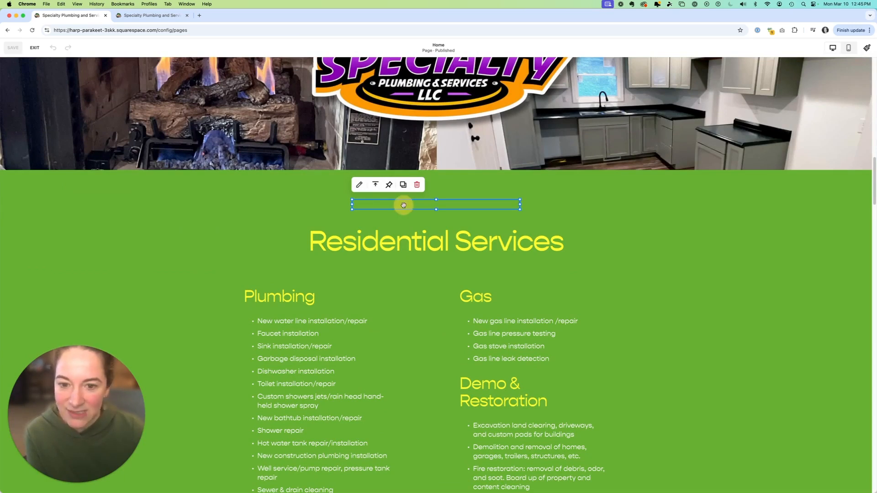
double_click(404, 204)
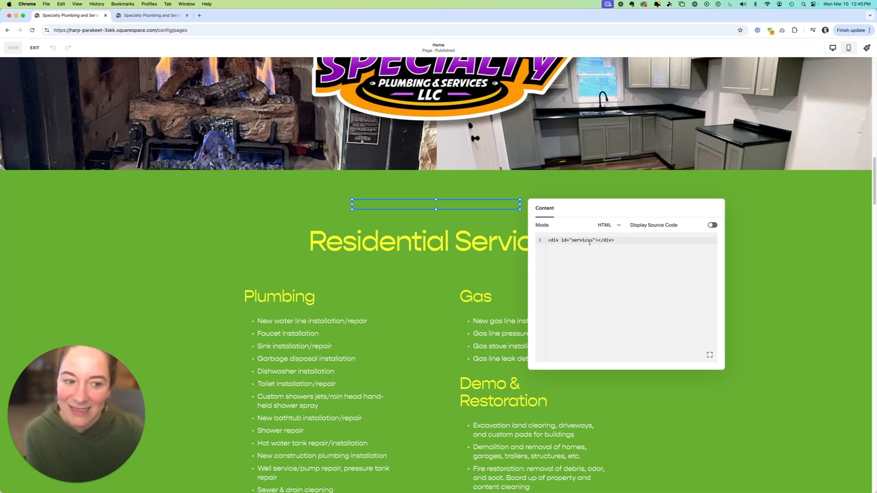
click(466, 182)
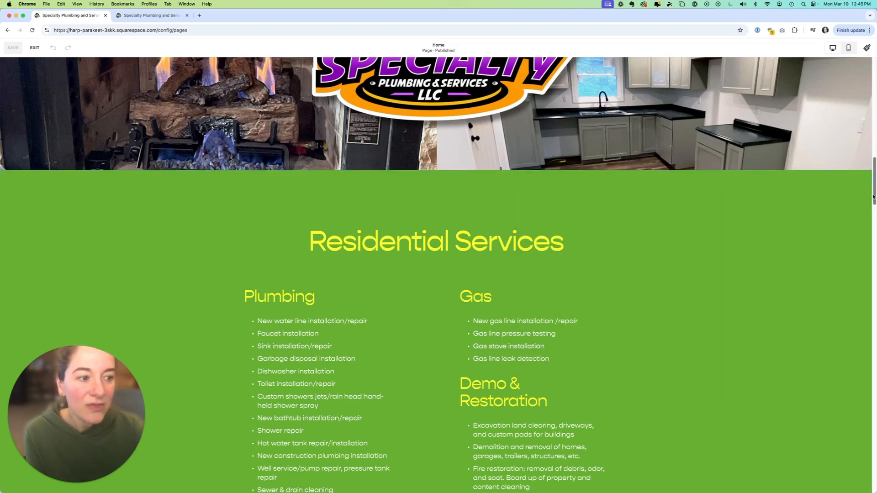
Step: Switch to the live site and test where the Residential navigation link leads
scroll(864, 112, up, 10)
scroll(864, 112, up, 4)
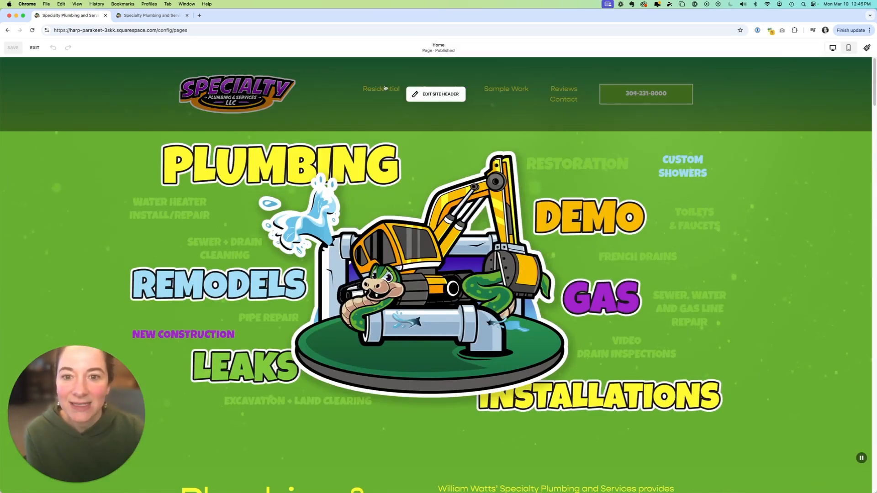
key(ctrl+Tab)
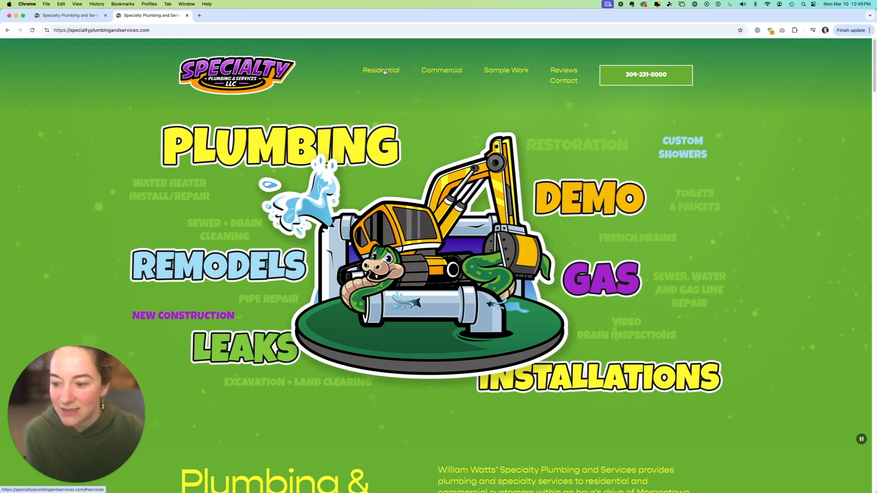
click(384, 72)
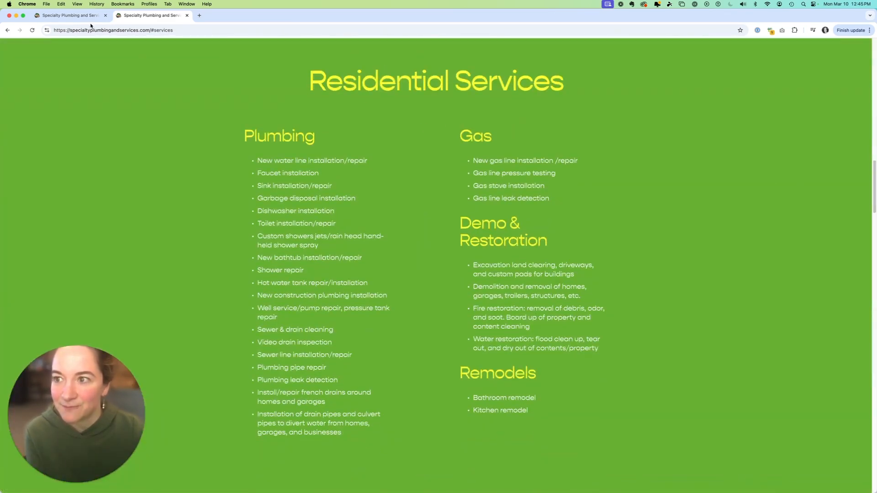
Step: Back in the page editor, set the Residential Services section's anchor link to #residential-services and copy the link
click(76, 15)
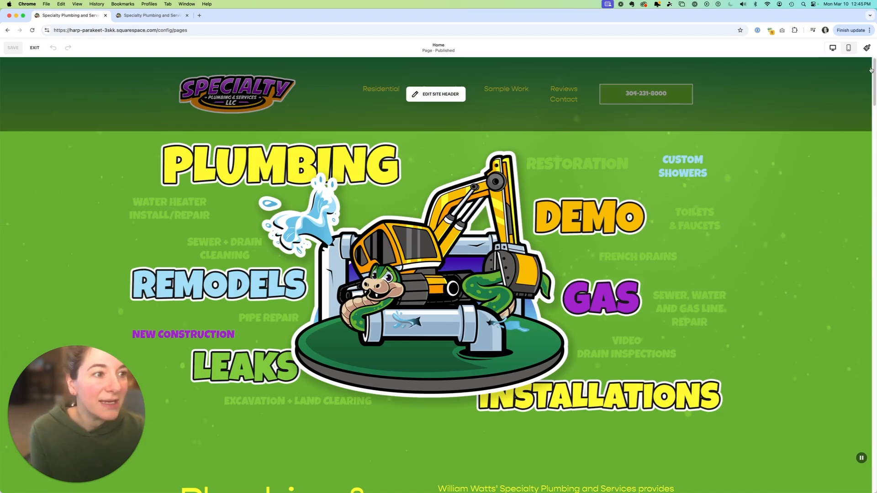
drag(874, 70, 809, 179)
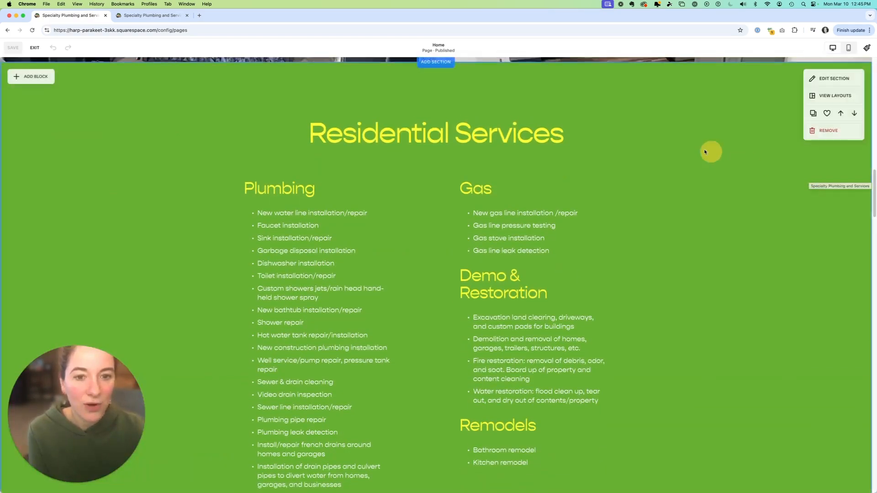
click(522, 81)
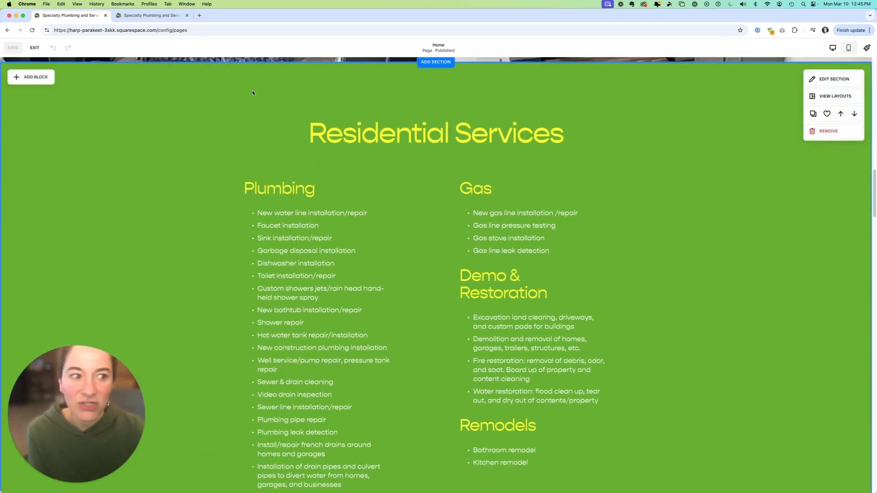
click(832, 80)
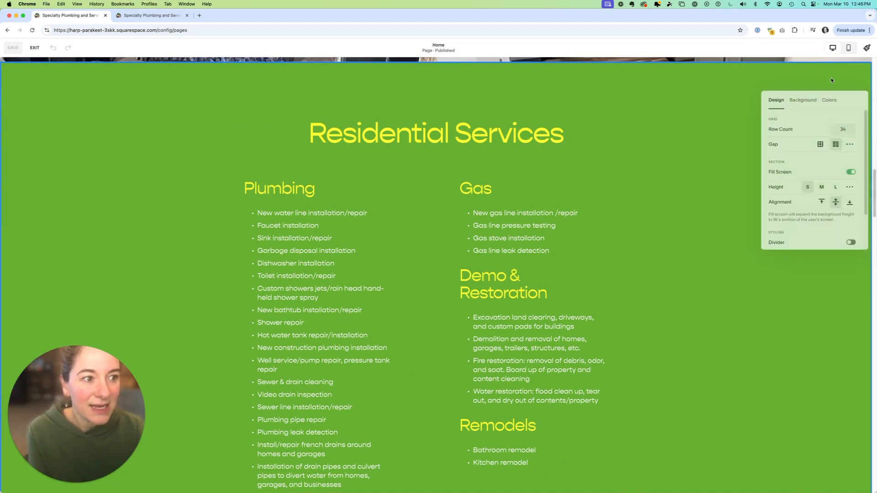
drag(868, 135, 867, 169)
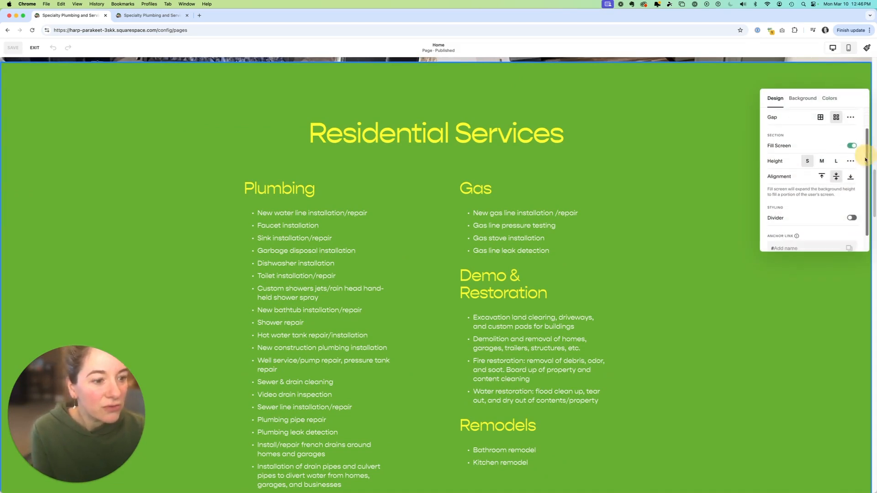
click(804, 229)
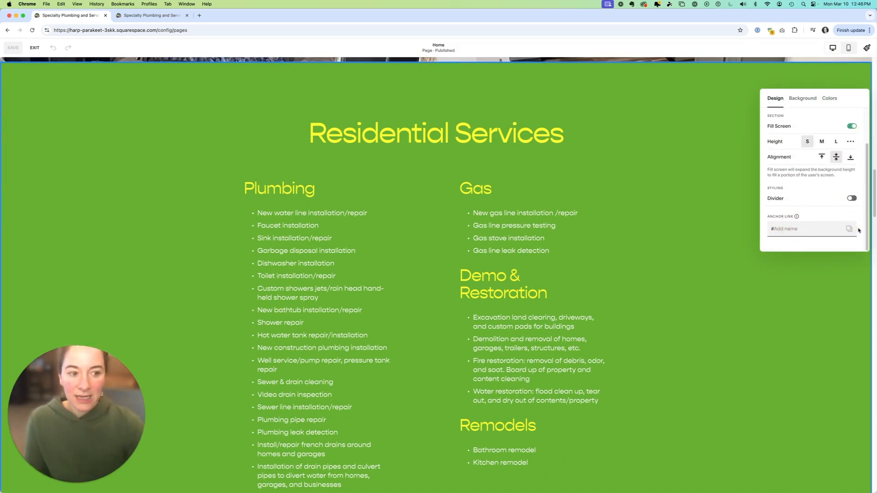
text(services)
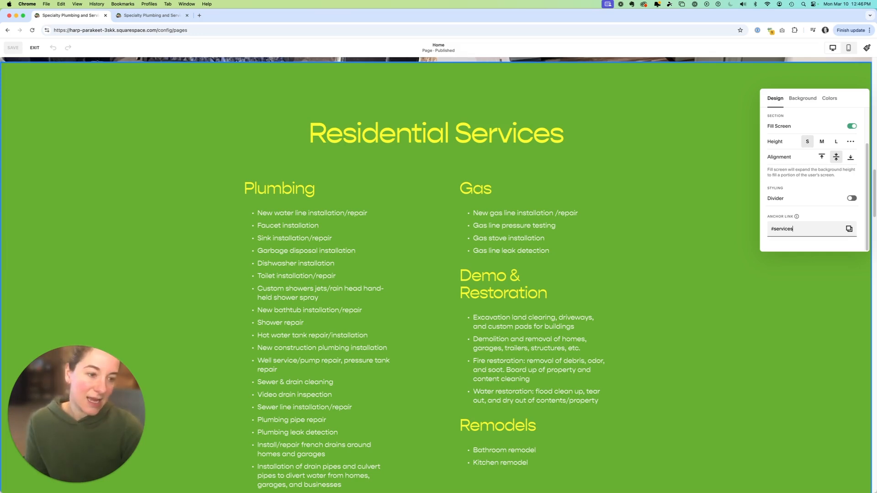
key(BackSpace)
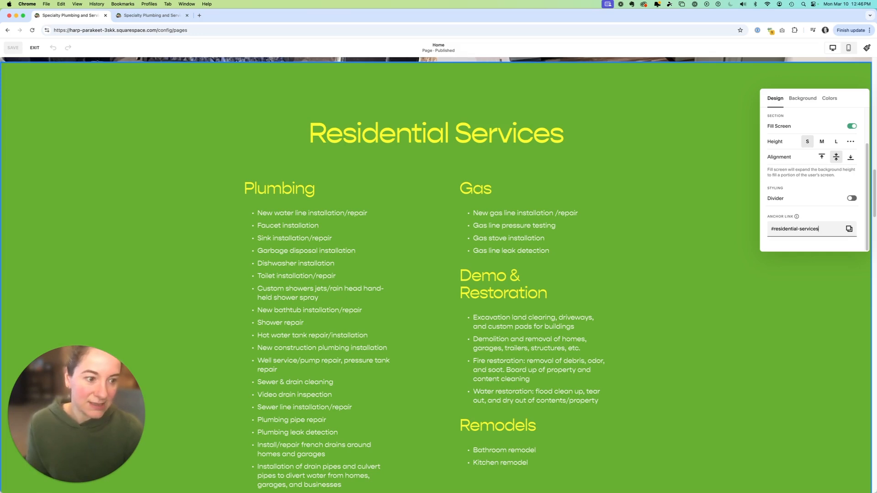
click(849, 229)
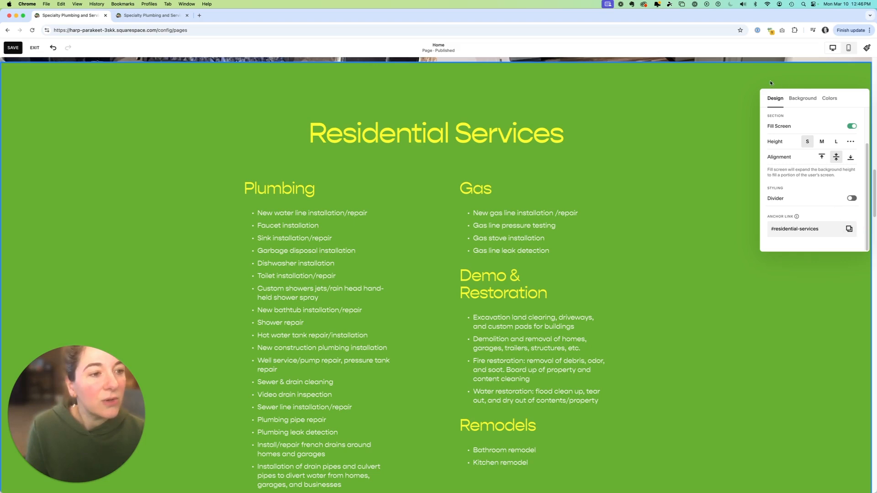
click(712, 107)
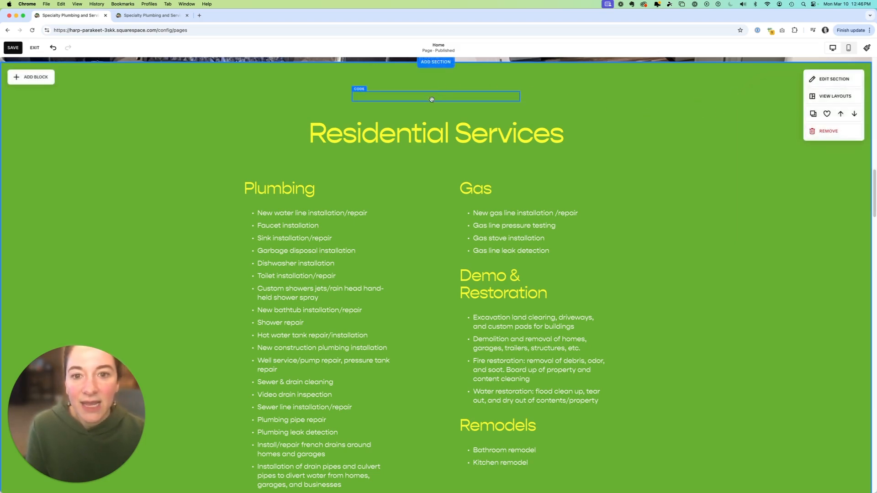
Step: Delete the code block above the Residential Services heading
click(434, 97)
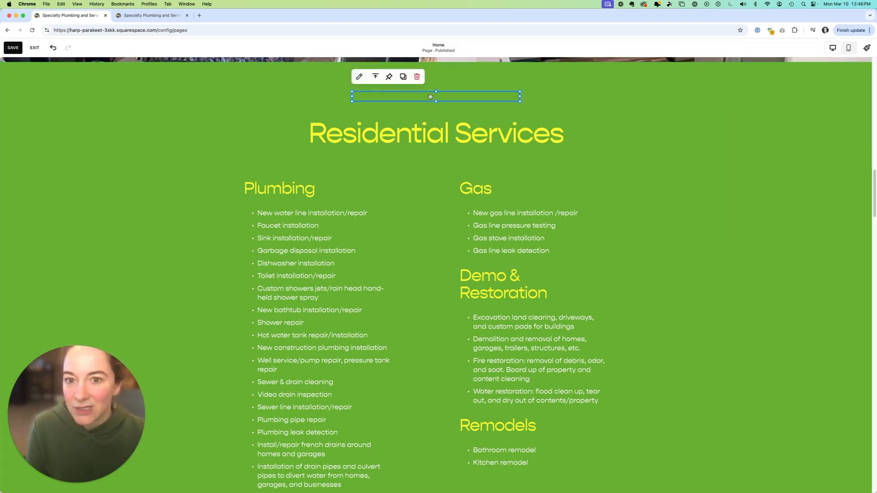
click(417, 77)
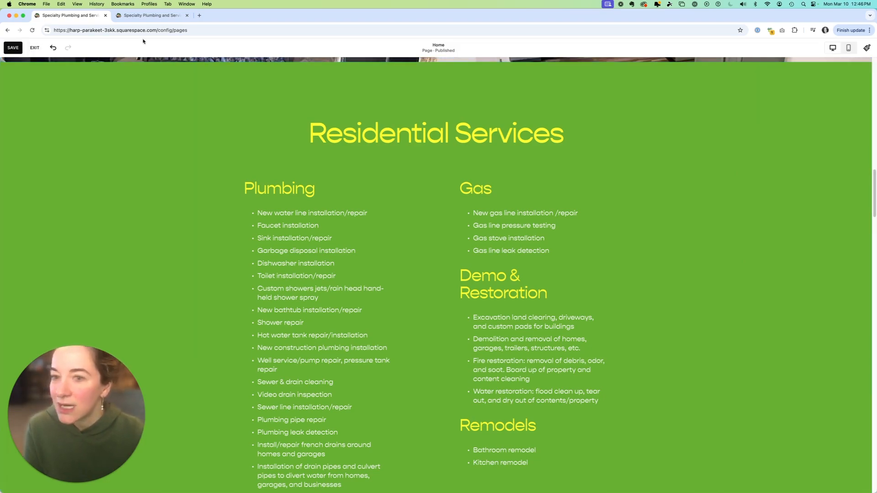
Step: Try to edit the Residential link through the site header's navigation content
scroll(438, 229, up, 15)
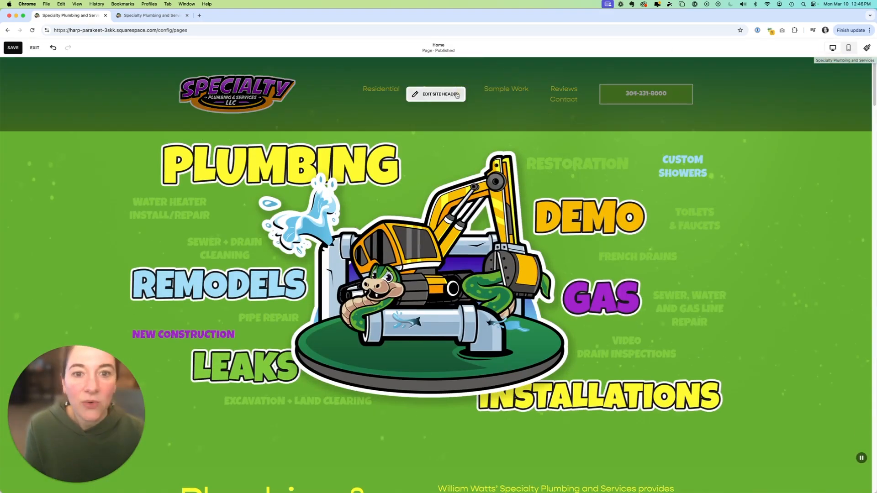
click(431, 95)
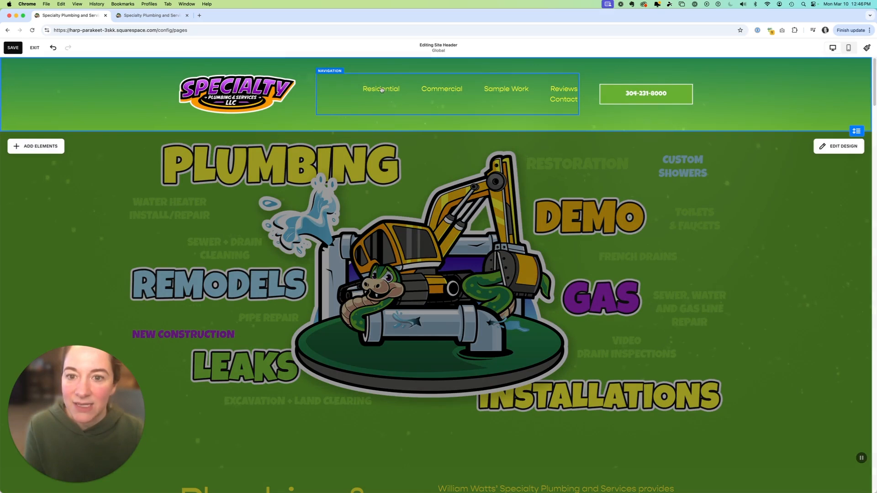
click(382, 90)
click(589, 81)
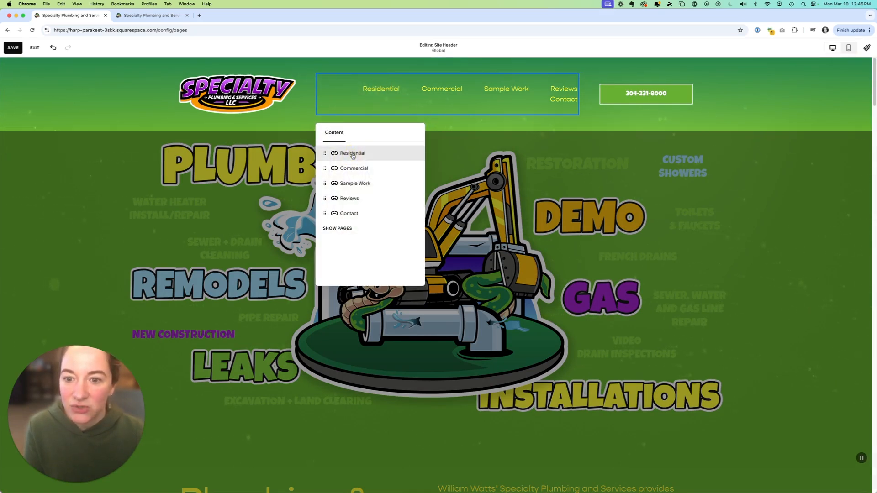
click(337, 154)
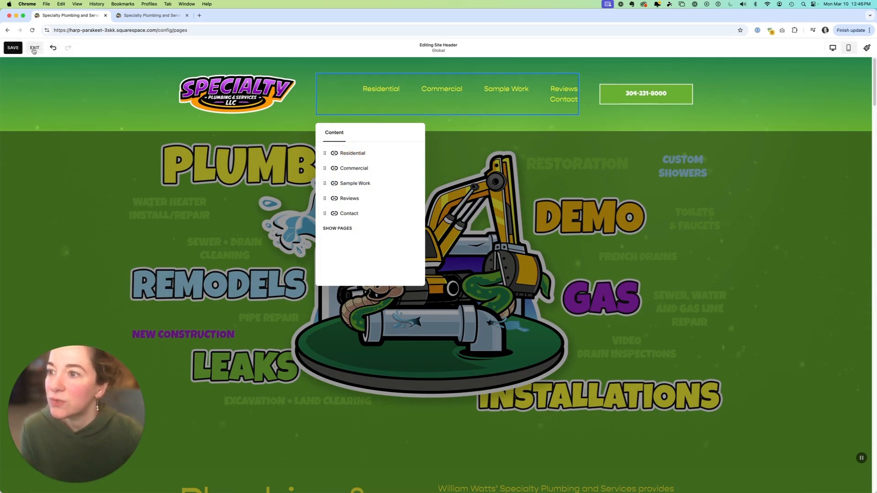
Step: Save the Home page changes and leave the page editor
click(13, 47)
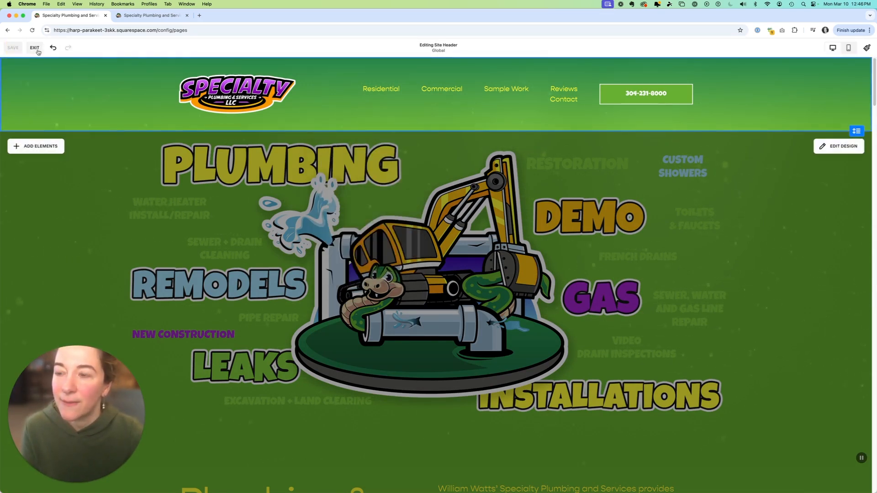
click(34, 48)
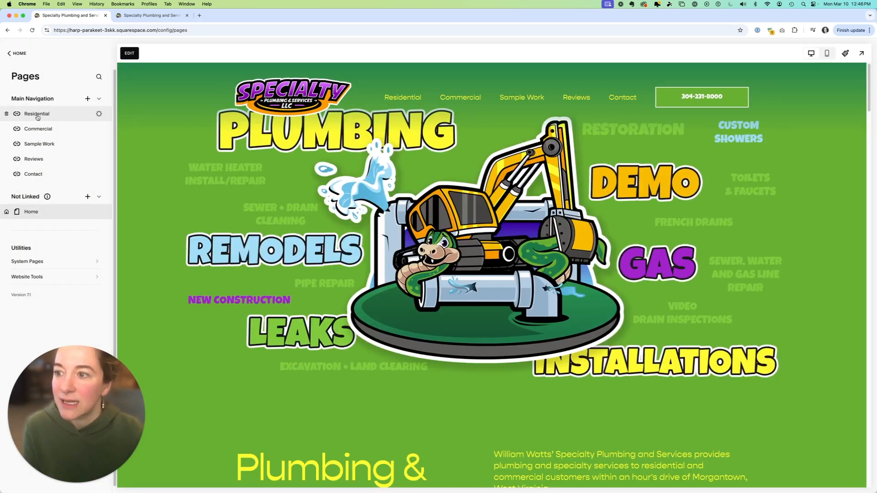
Step: Replace the Residential navigation link's URL with the copied anchor /#residential-services and save the link
click(37, 117)
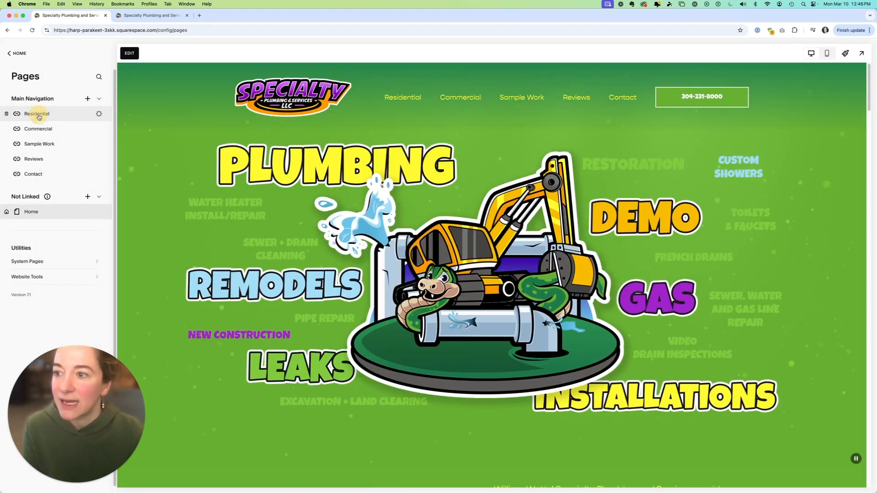
click(100, 114)
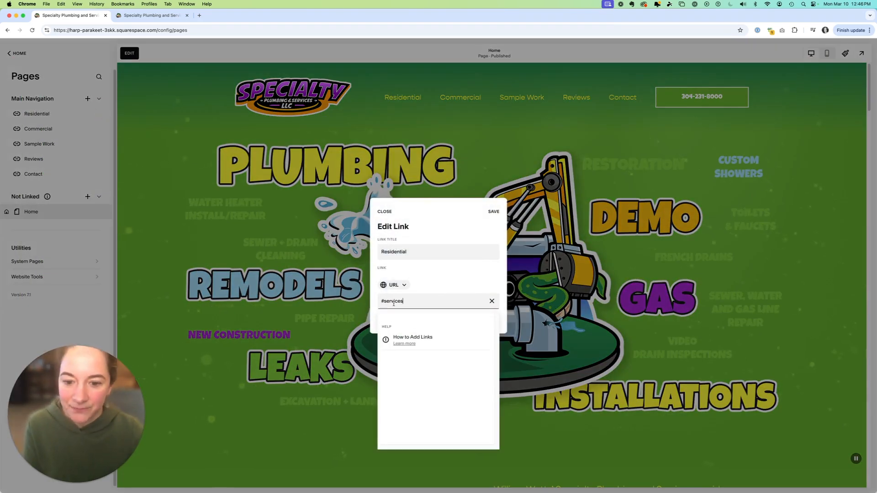
drag(412, 301, 379, 301)
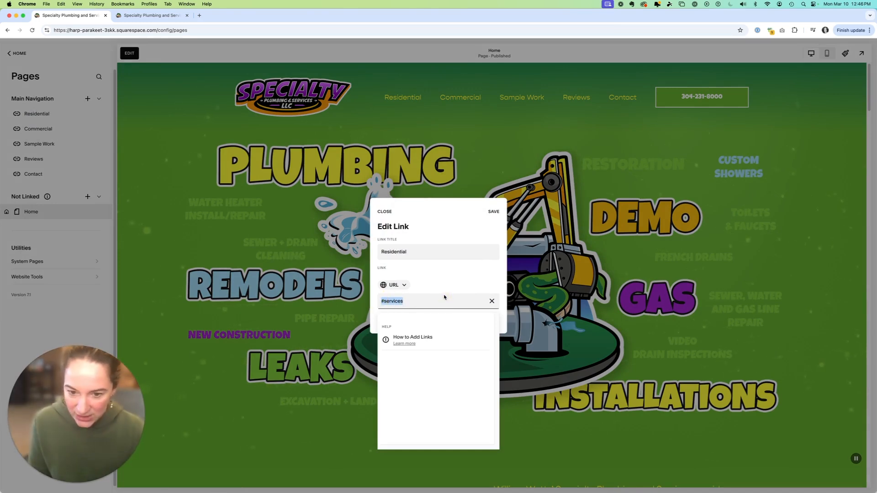
key(super+v)
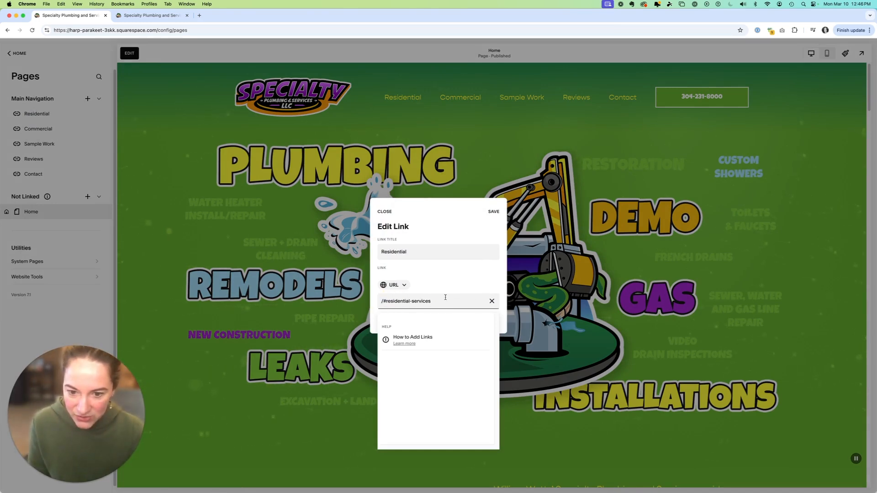
click(451, 277)
click(495, 213)
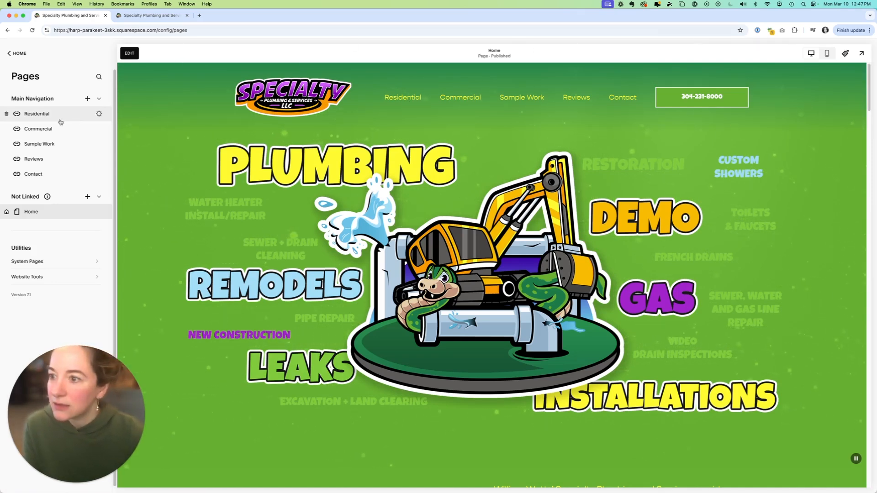
Step: Check the URLs set on the Residential and Commercial navigation links
click(98, 114)
click(451, 278)
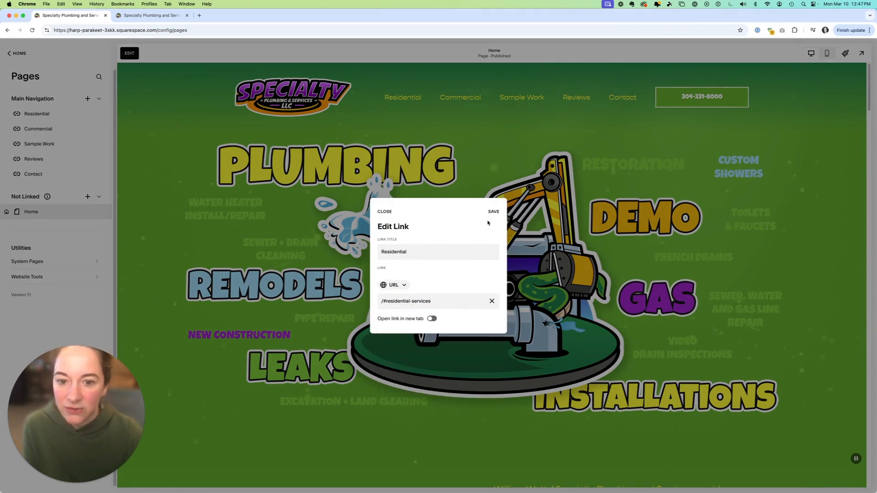
click(494, 213)
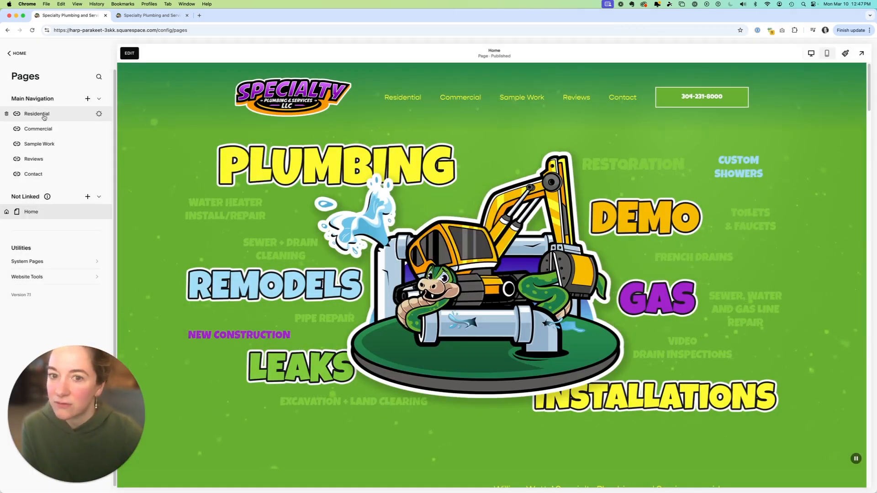
click(99, 129)
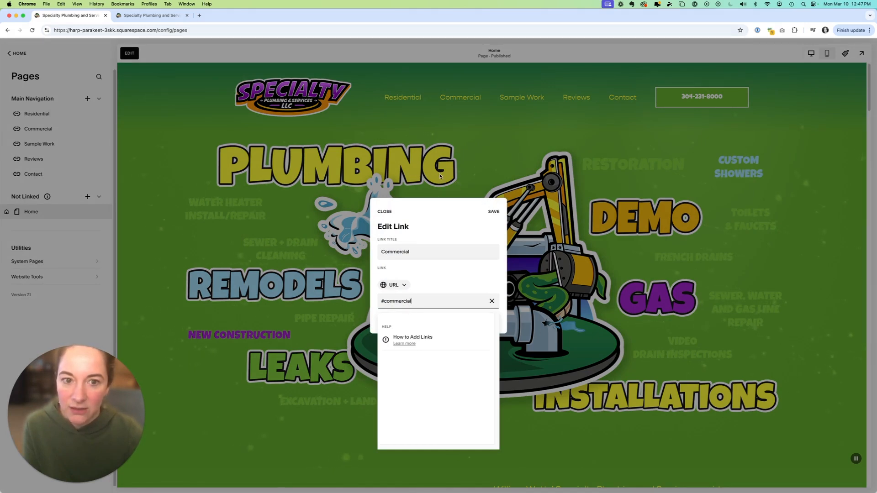
click(486, 164)
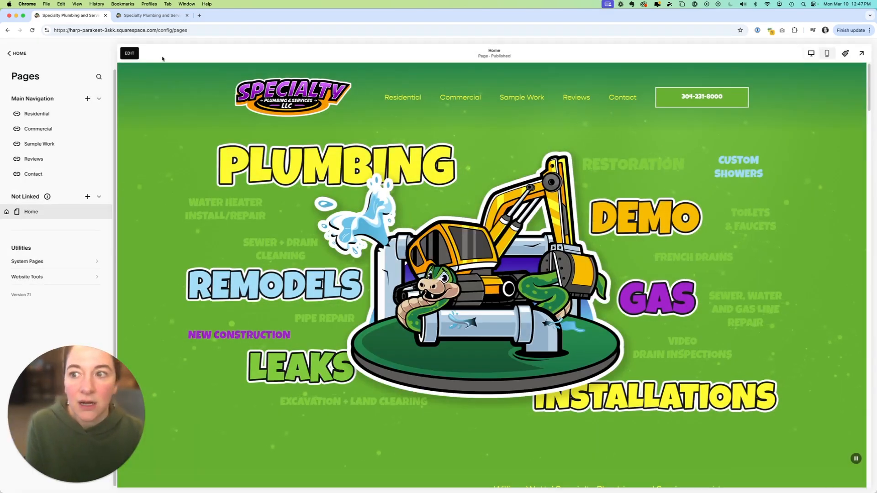
Step: Open the Home page for editing and delete the code block above the Commercial Plumbing heading
click(130, 54)
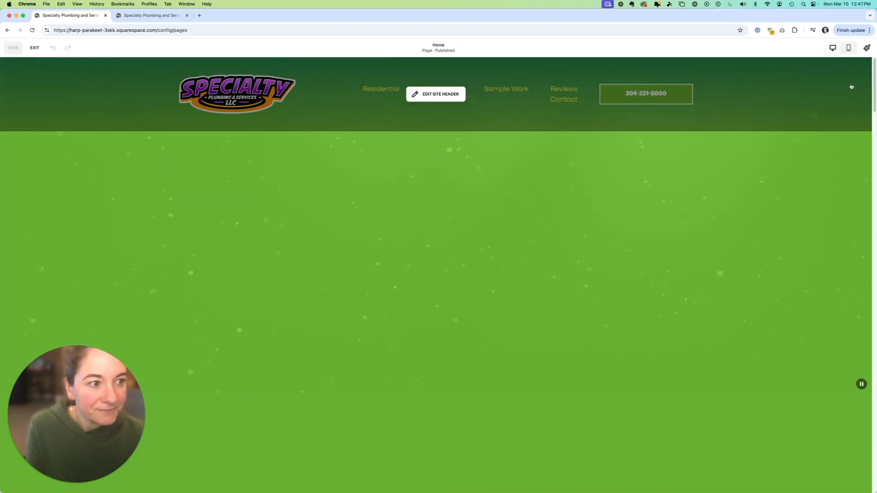
drag(874, 78, 798, 243)
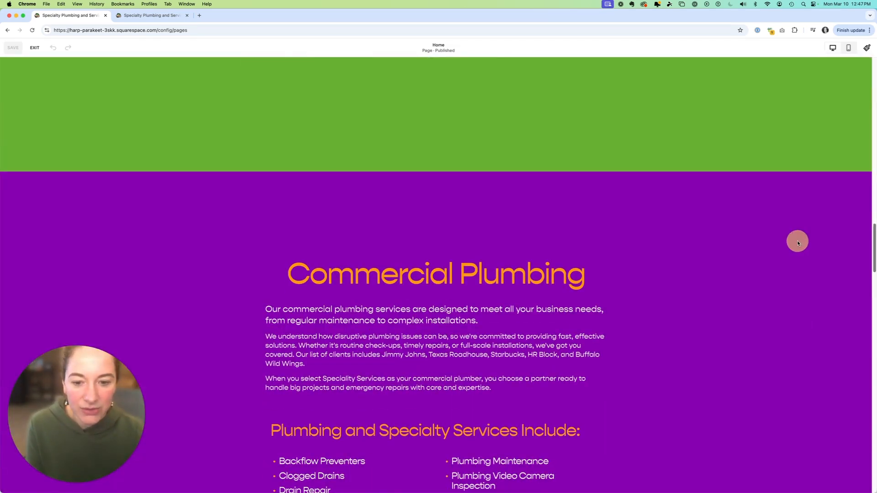
click(401, 238)
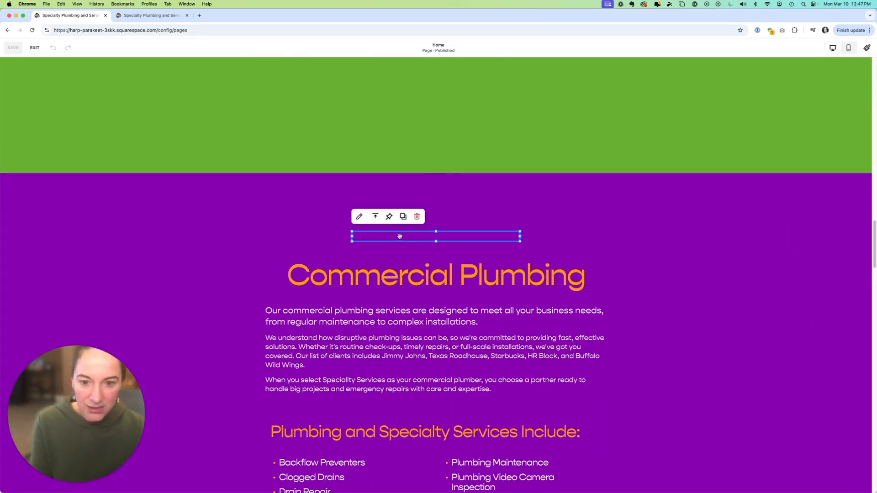
key(BackSpace)
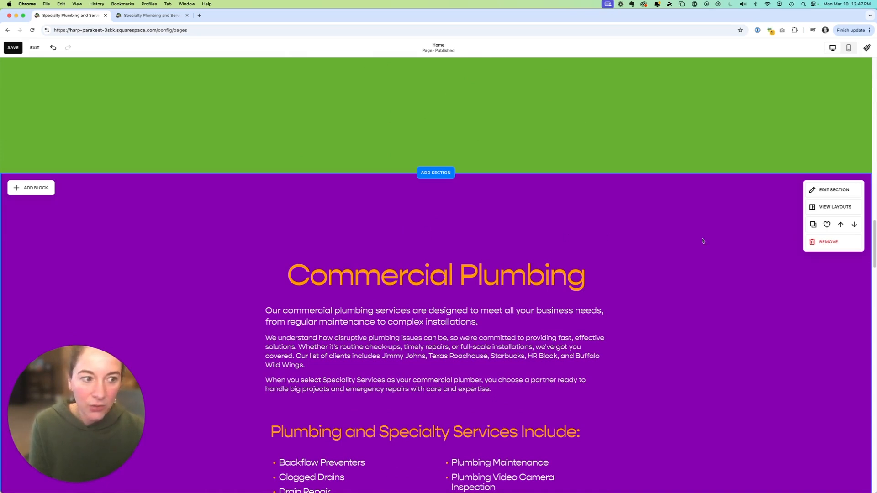
Step: Set the Commercial Plumbing section's anchor link to commercial-plumbing and copy it
click(835, 190)
drag(868, 236, 866, 274)
click(772, 346)
text(commercial-plumbing)
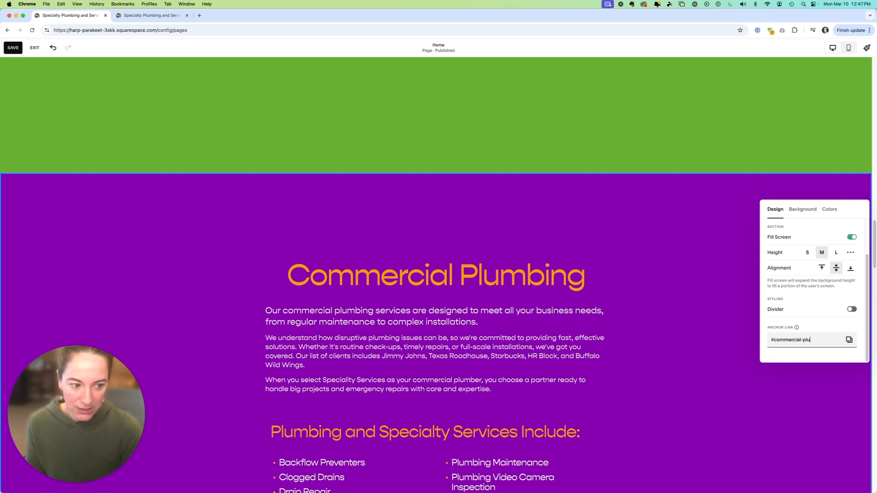
click(849, 340)
click(619, 215)
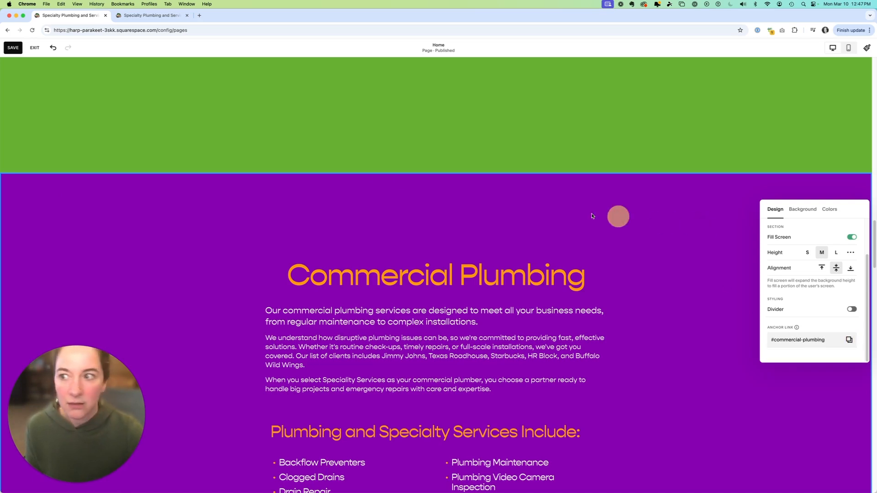
Step: Save the Home page and replace the Commercial navigation link's URL with the copied anchor /#commercial-plumbing
click(13, 47)
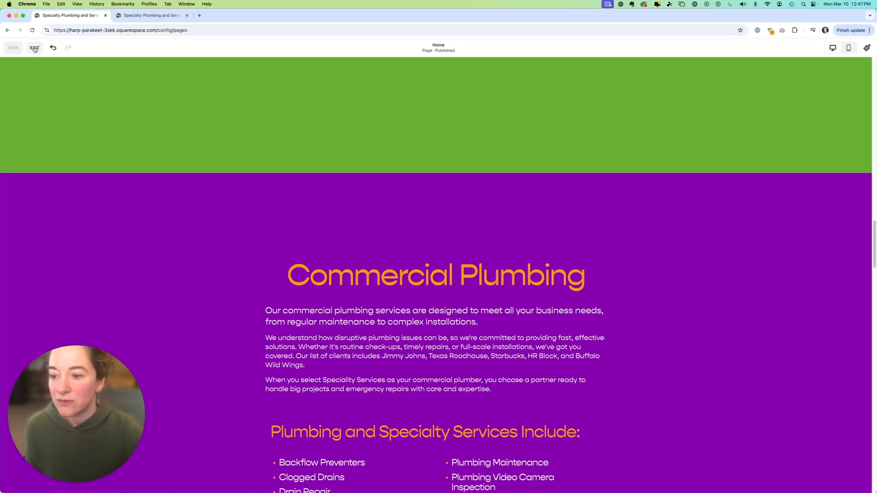
click(35, 48)
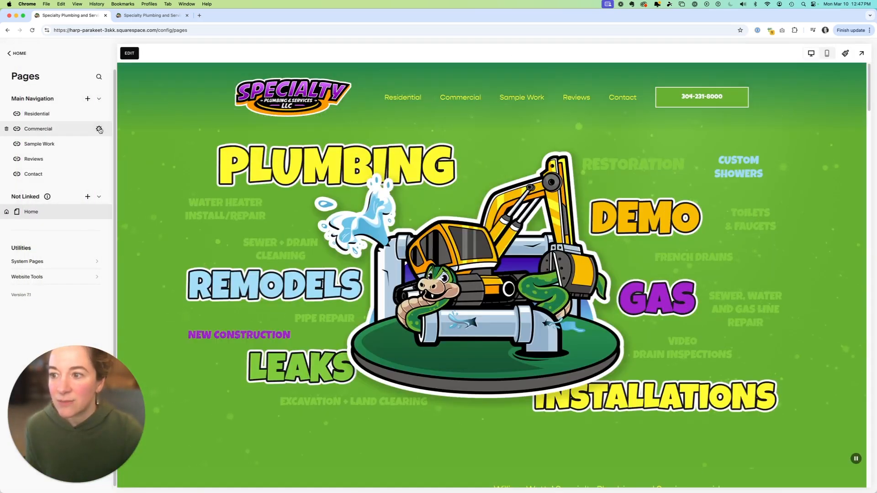
click(98, 128)
drag(410, 302, 367, 300)
key(super+v)
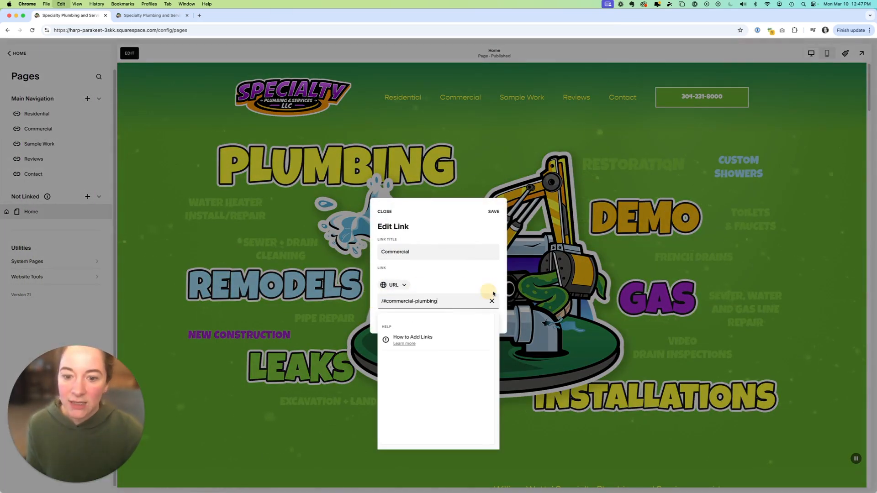
click(473, 279)
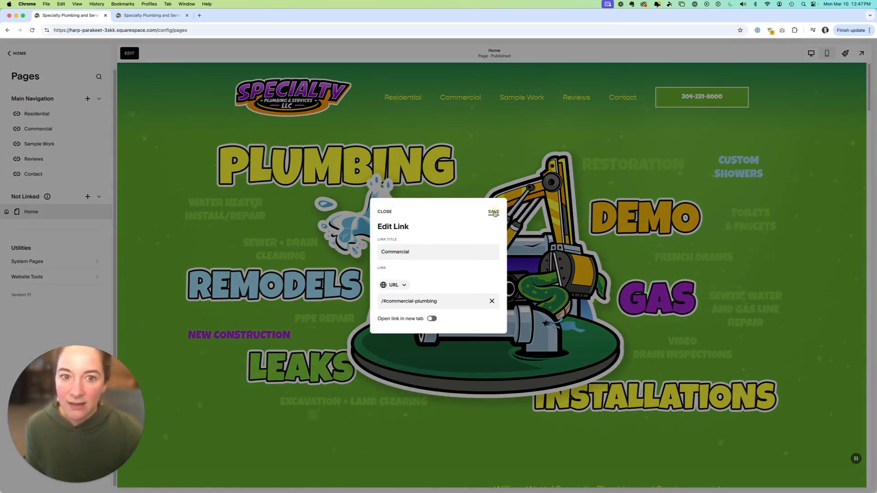
click(493, 212)
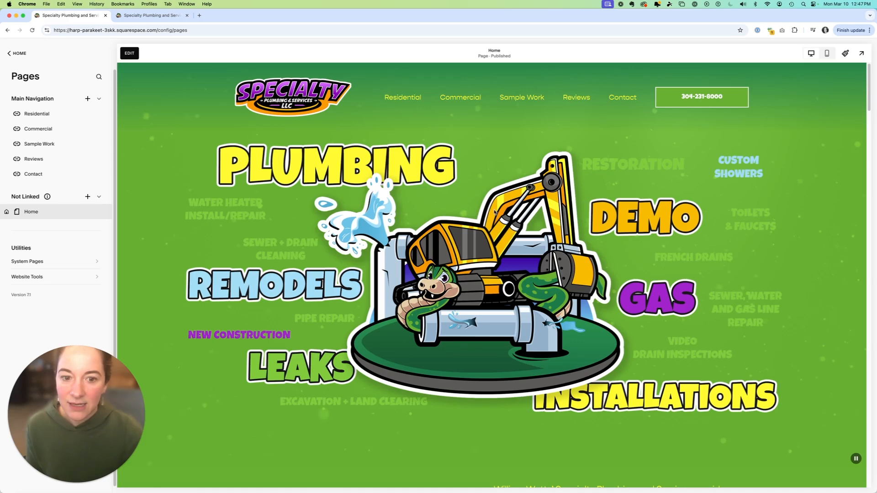
Step: Check the HTML in the code block above the Sample Work heading and delete the block
click(516, 100)
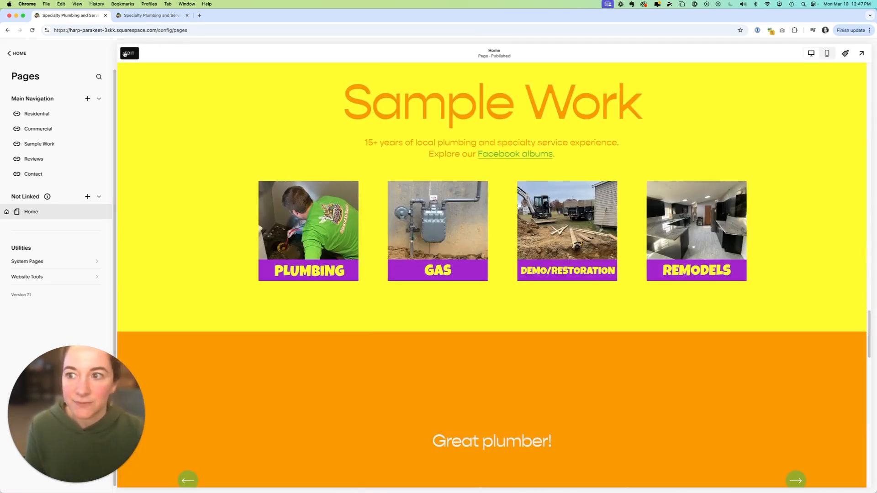
click(128, 53)
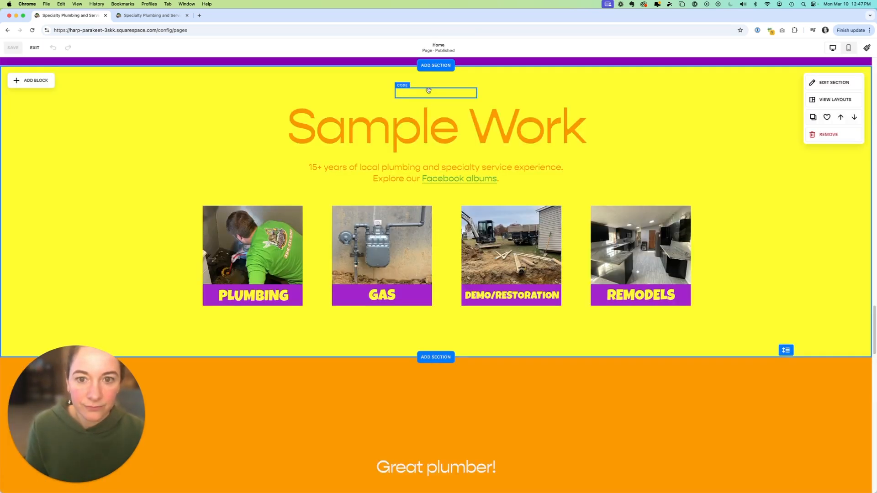
click(428, 90)
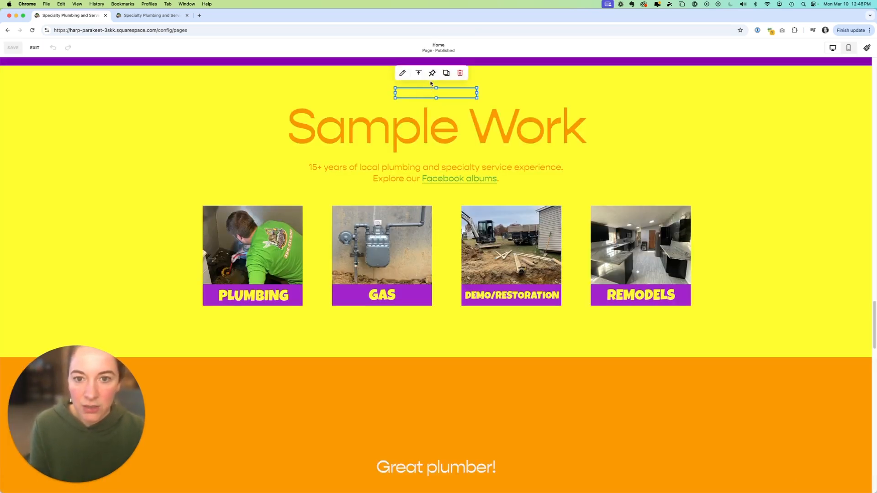
click(403, 73)
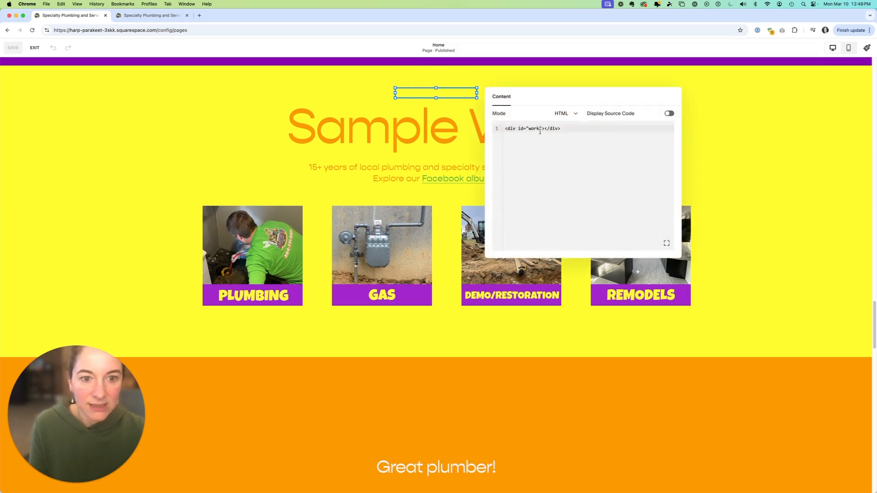
click(439, 92)
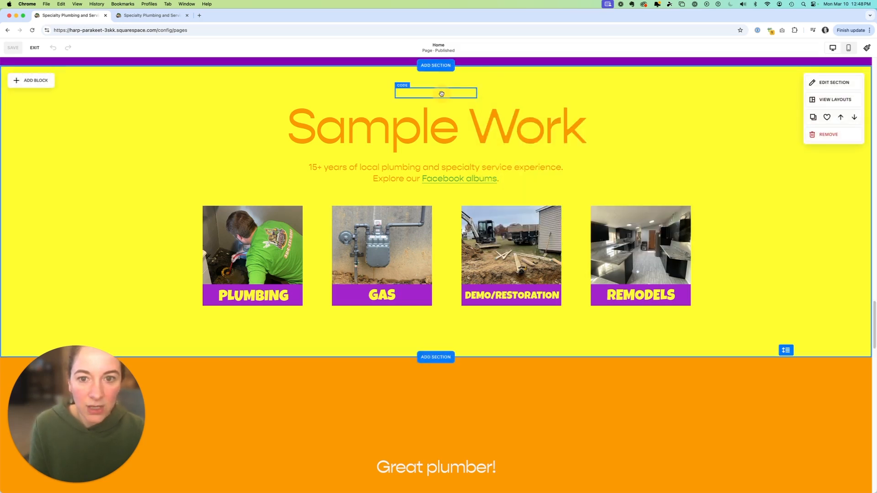
key(Delete)
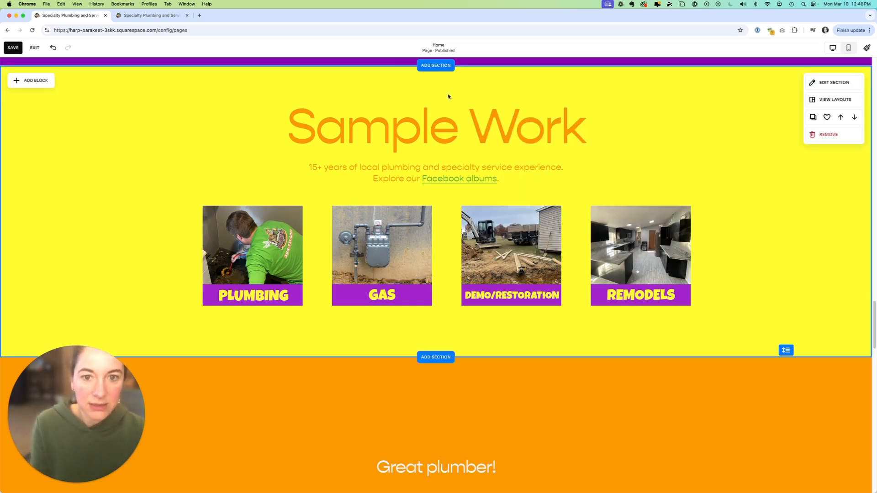
Step: Set the Sample Work section's anchor link to work
click(841, 83)
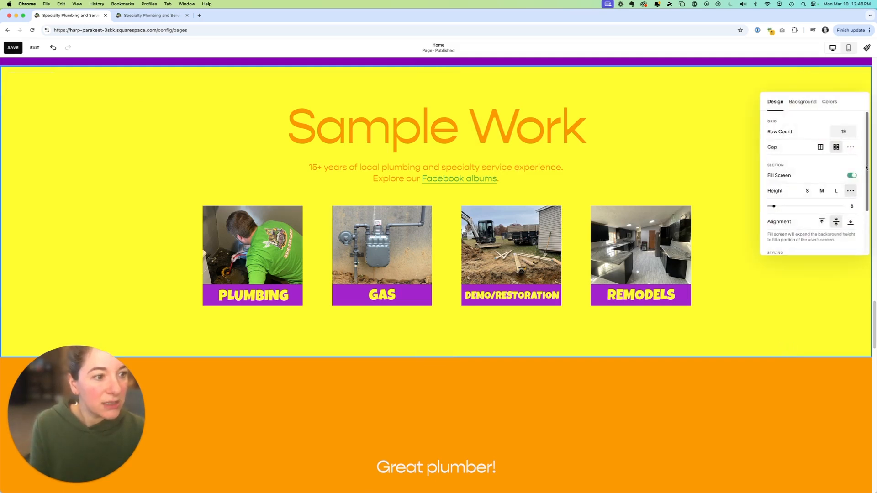
scroll(781, 229, down, 5)
click(781, 233)
text(work)
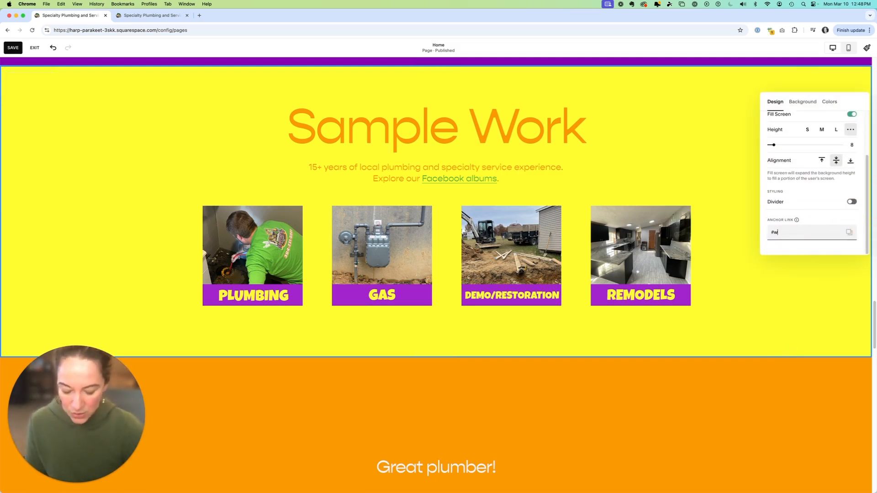
click(725, 127)
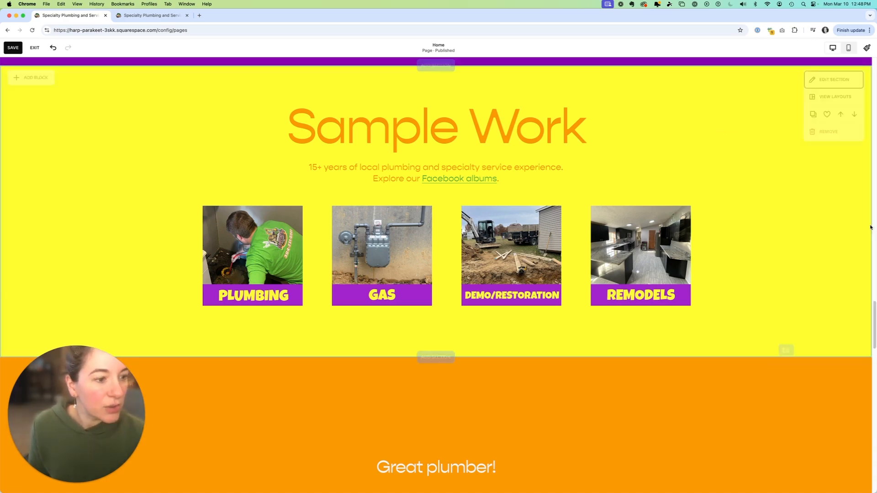
Step: Locate the Reviews section and inspect the code block above its testimonial slideshow
drag(875, 314, 571, 79)
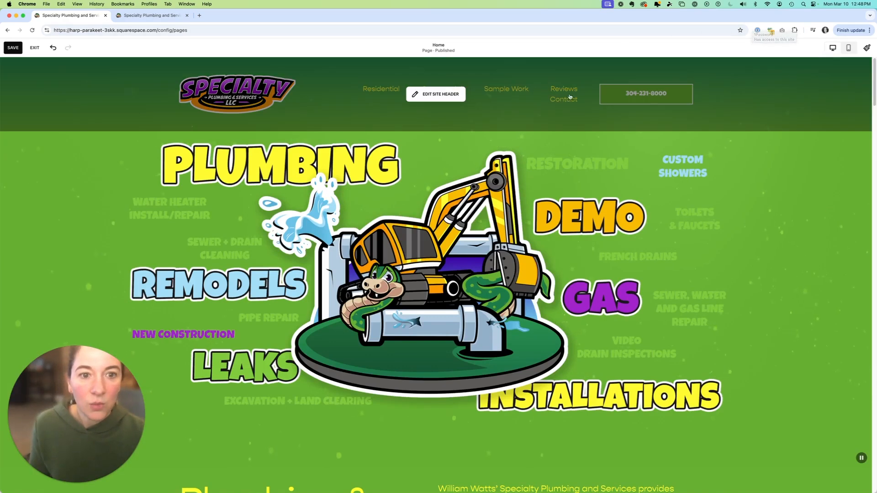
click(567, 90)
click(568, 90)
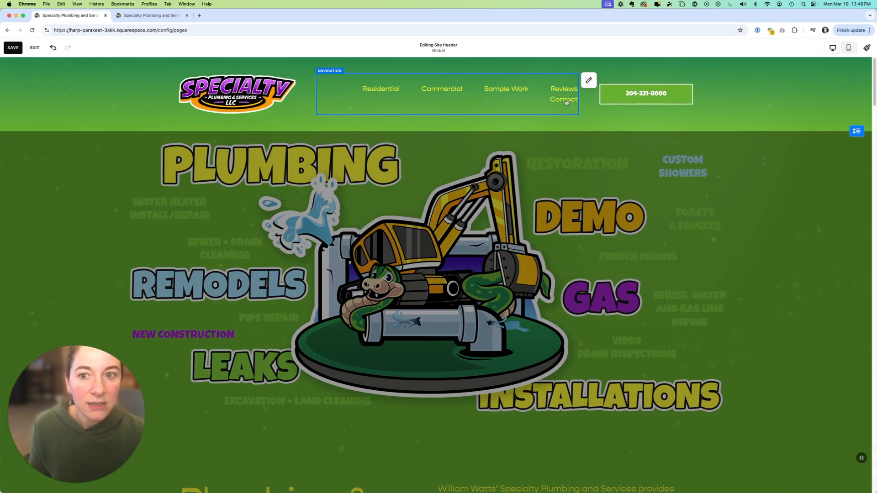
click(565, 101)
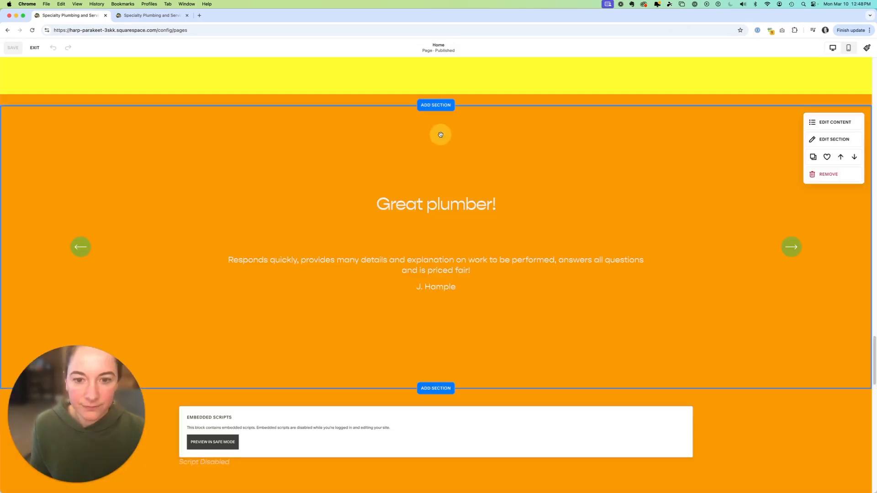
click(462, 99)
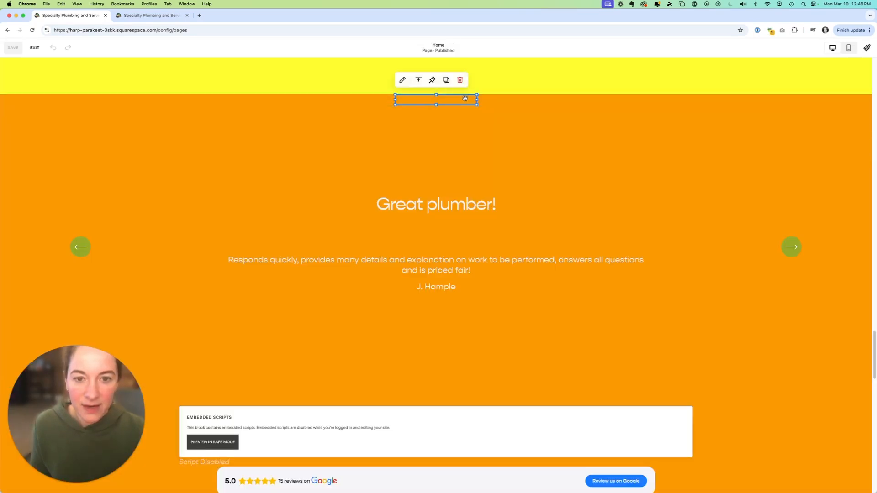
click(502, 101)
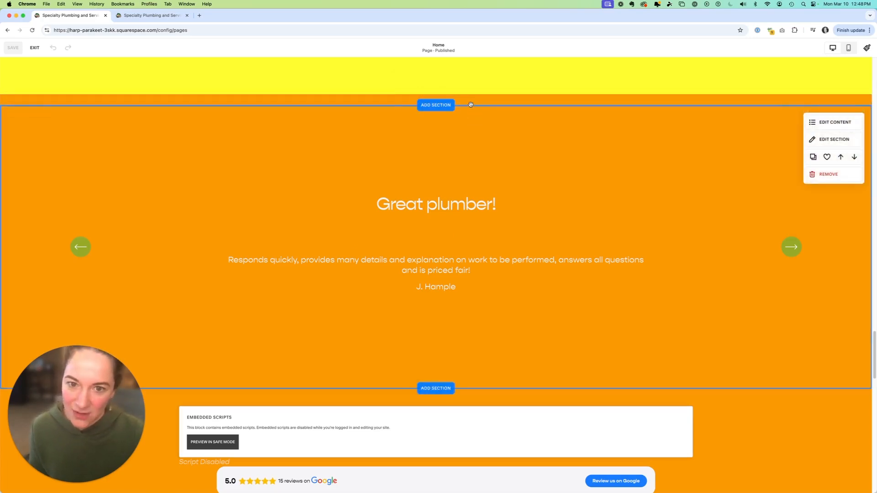
click(451, 173)
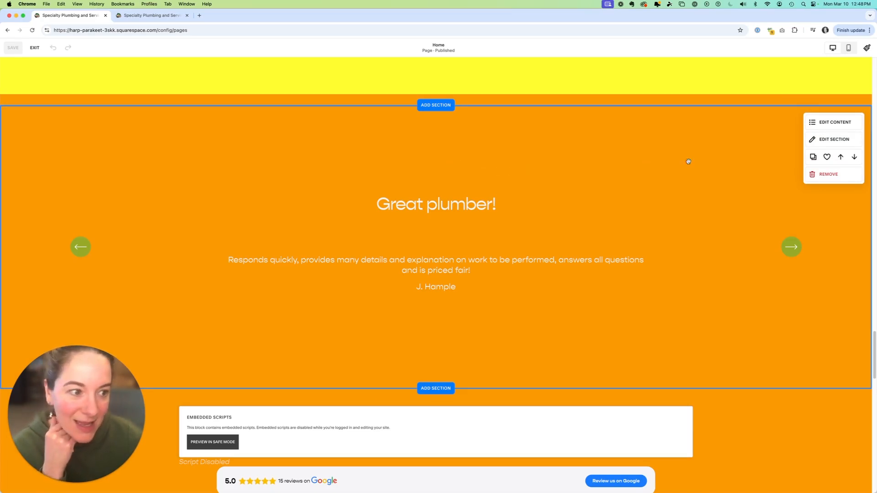
Step: Examine the testimonial slideshow's element, content and design settings for an anchor link option
click(835, 123)
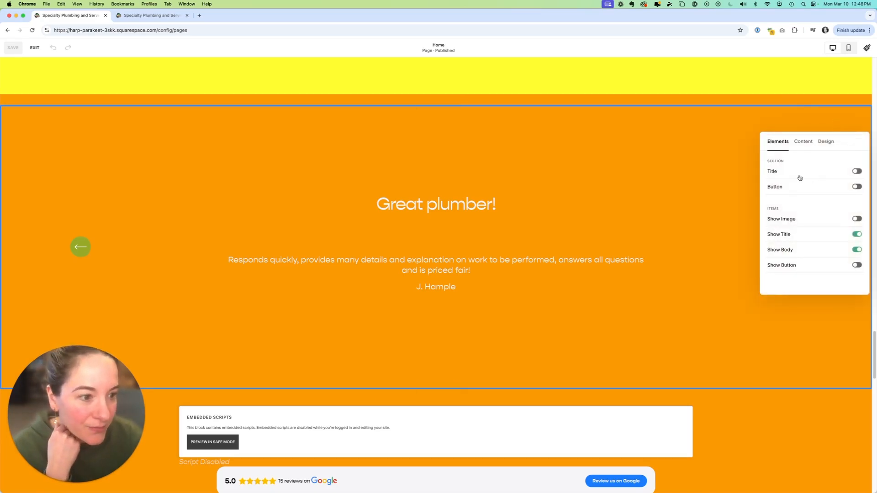
click(802, 142)
click(826, 143)
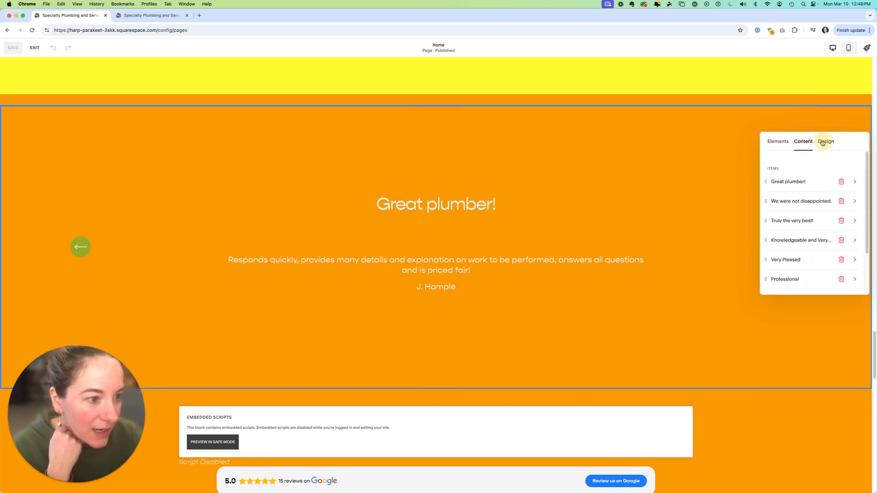
scroll(859, 206, down, 5)
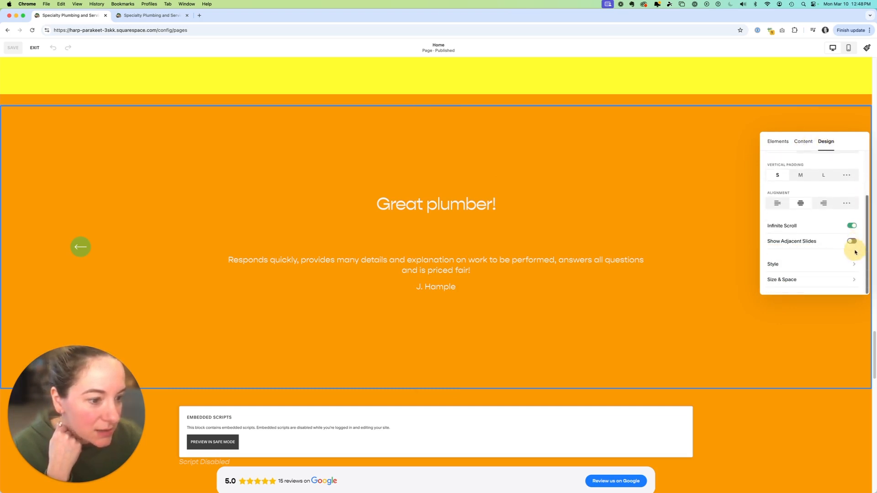
click(777, 142)
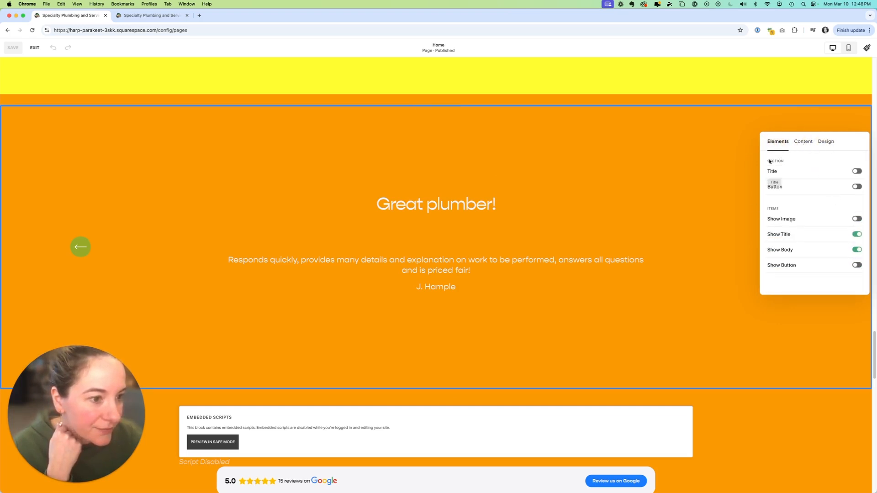
click(286, 101)
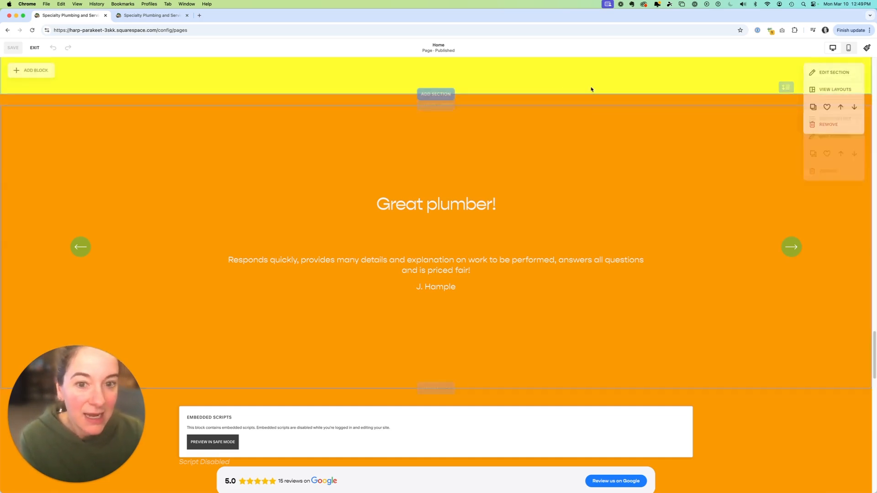
Step: Check the HTML in the code block above the testimonial slideshow and delete the block
click(464, 100)
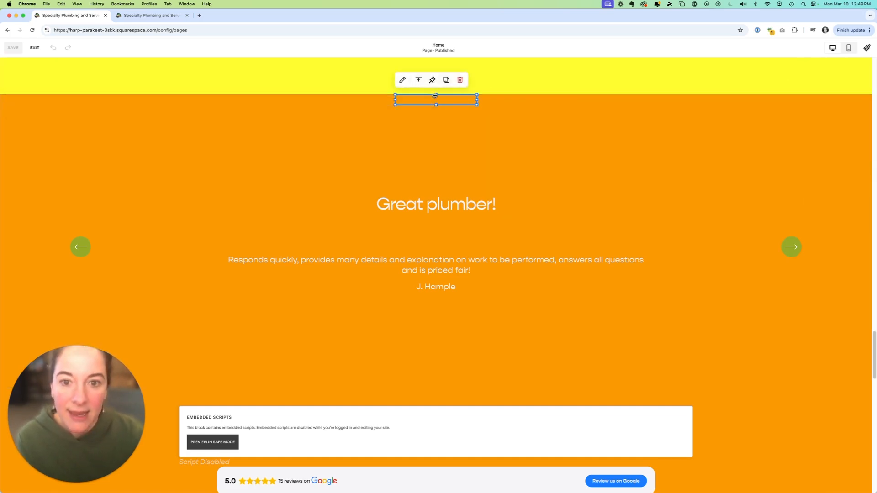
click(403, 80)
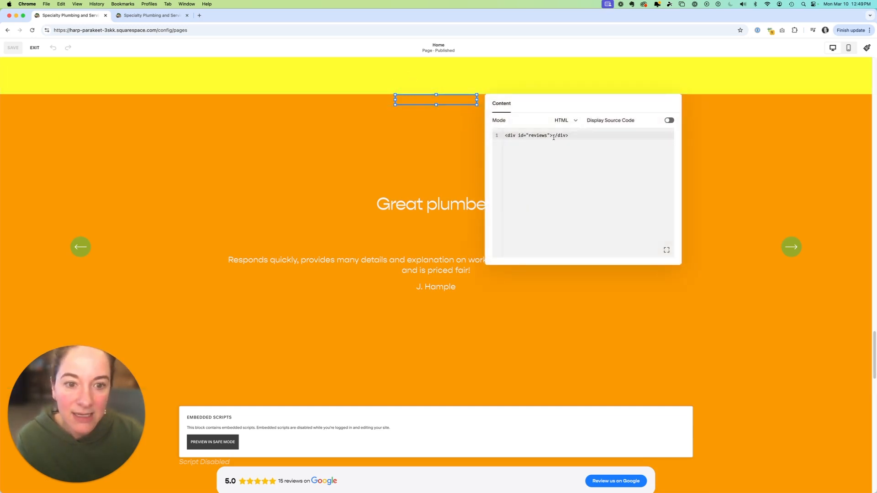
click(372, 101)
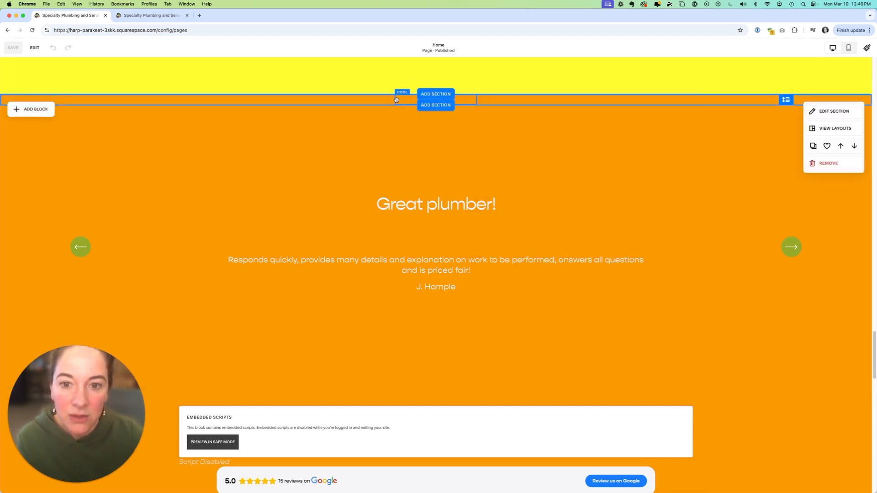
click(397, 99)
key(Delete)
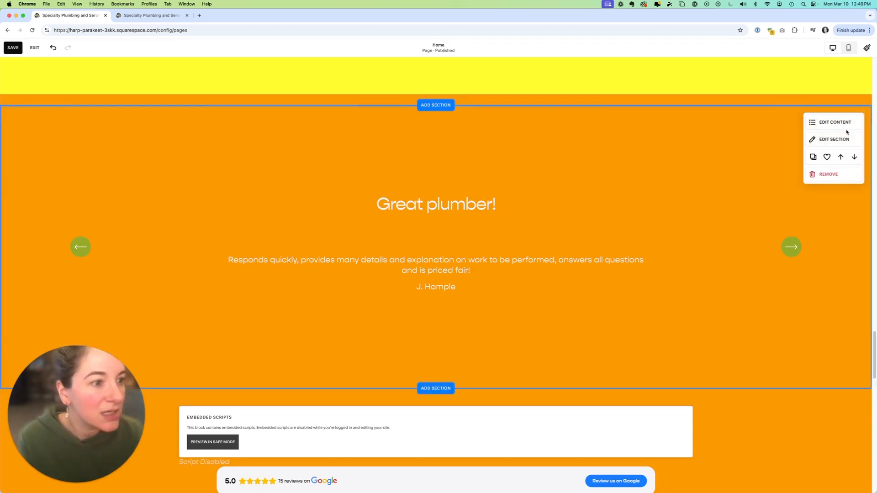
Step: Set the anchor link of the thin one-row section above the testimonial slideshow to reviews
click(639, 99)
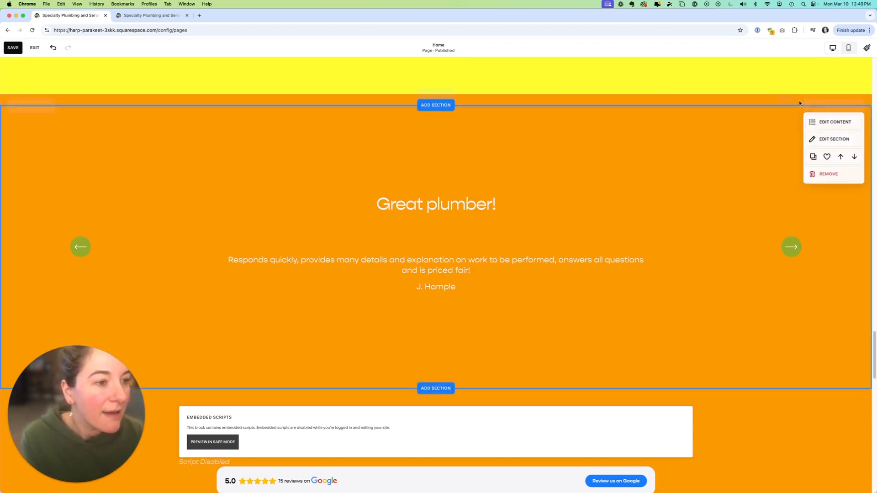
click(828, 111)
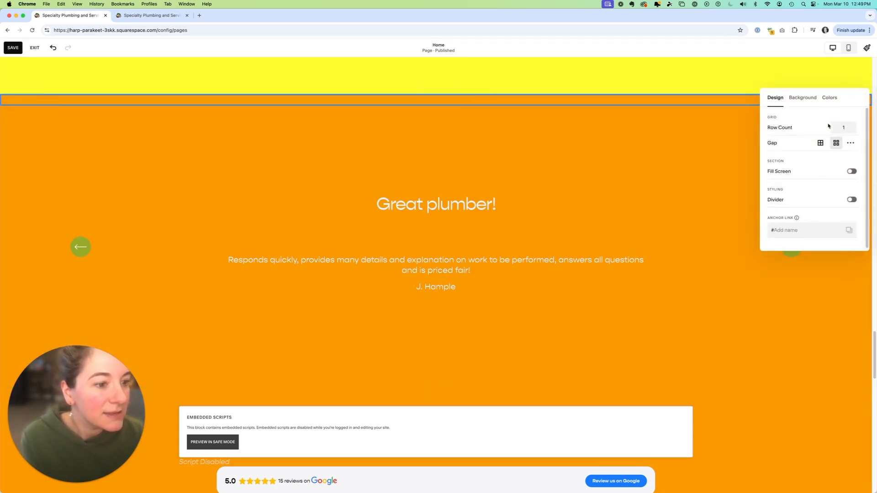
click(781, 230)
text(reviews)
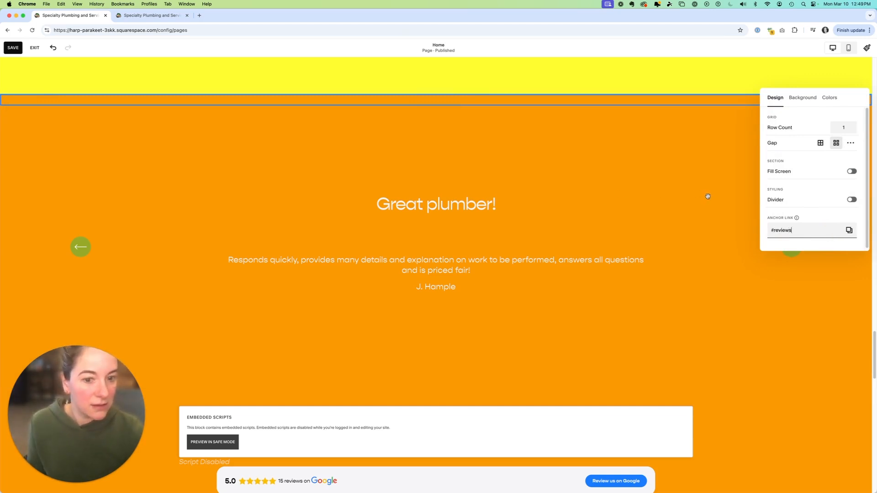
click(709, 197)
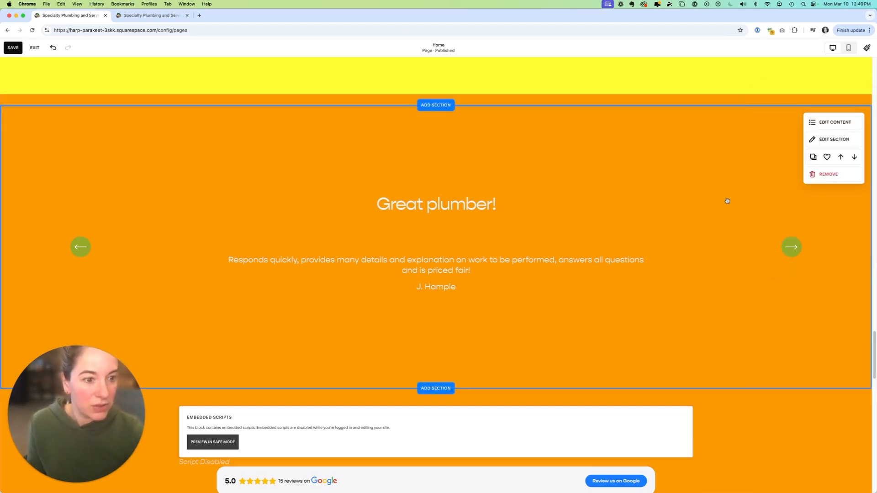
Step: Inspect the anchor link in the Customer Reviews heading section's design settings
drag(874, 338, 874, 407)
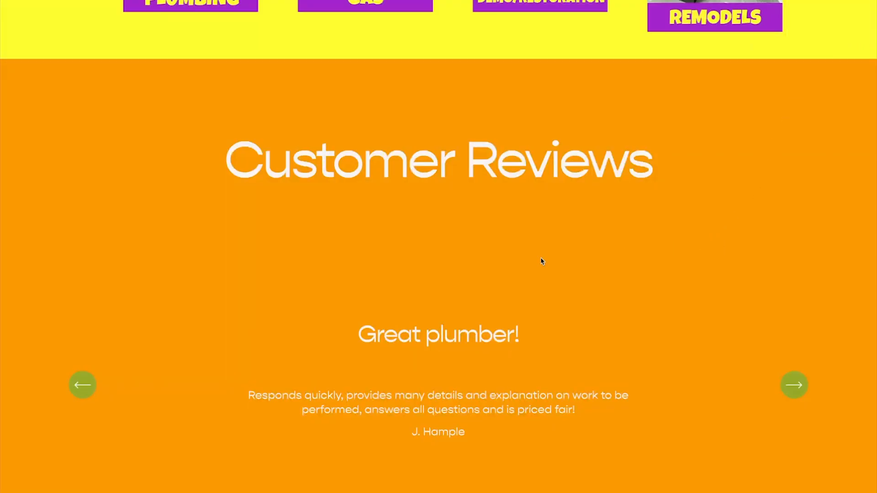
mouse_move(428, 240)
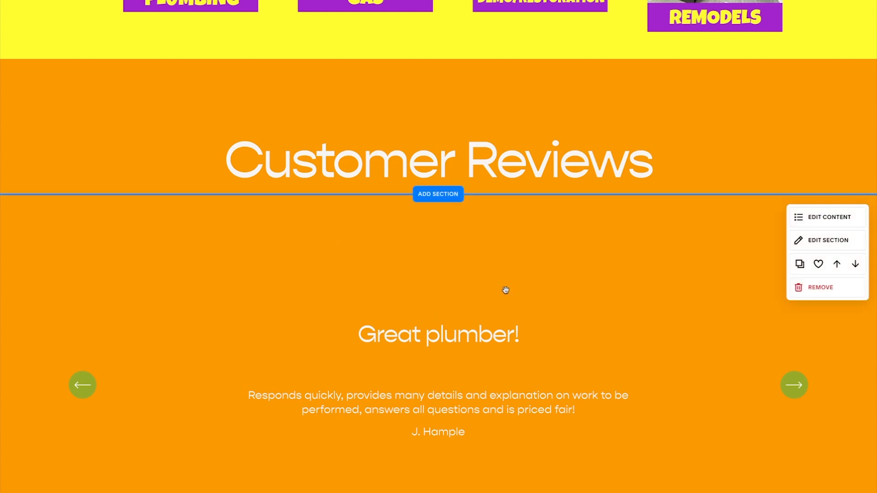
mouse_move(653, 87)
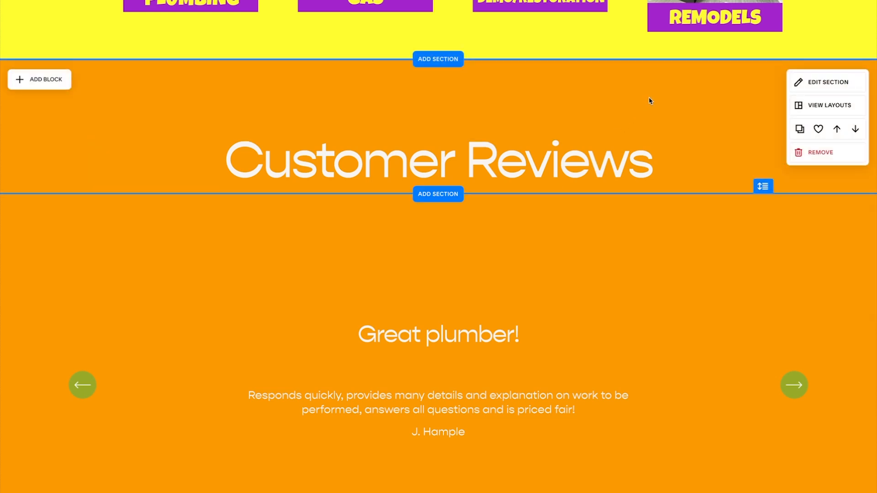
click(826, 85)
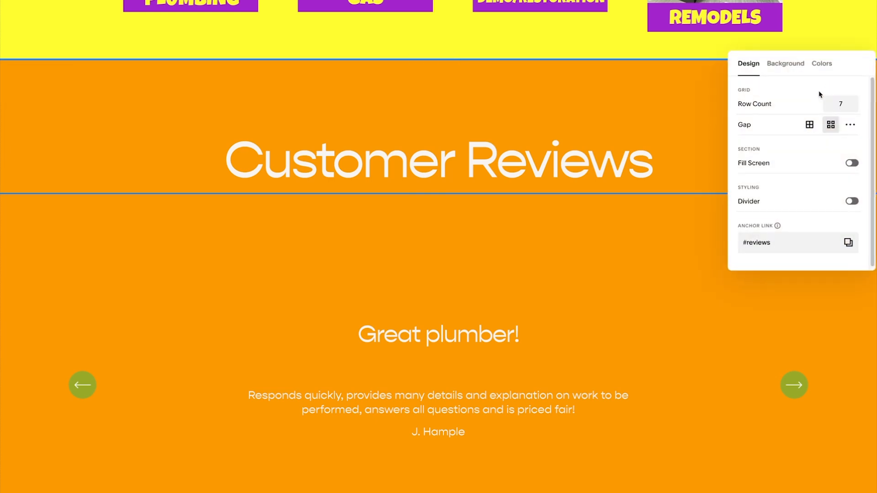
click(530, 278)
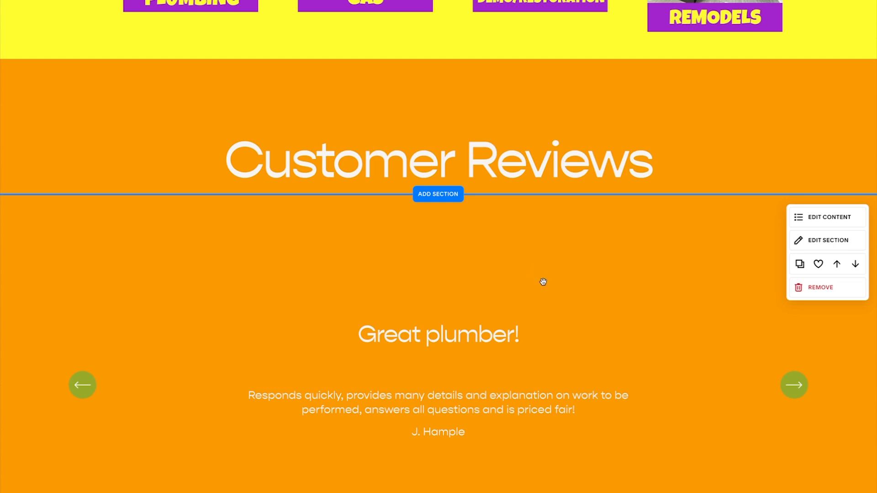
Step: Check the testimonial slideshow's content settings and its section format settings for an anchor link field
click(823, 222)
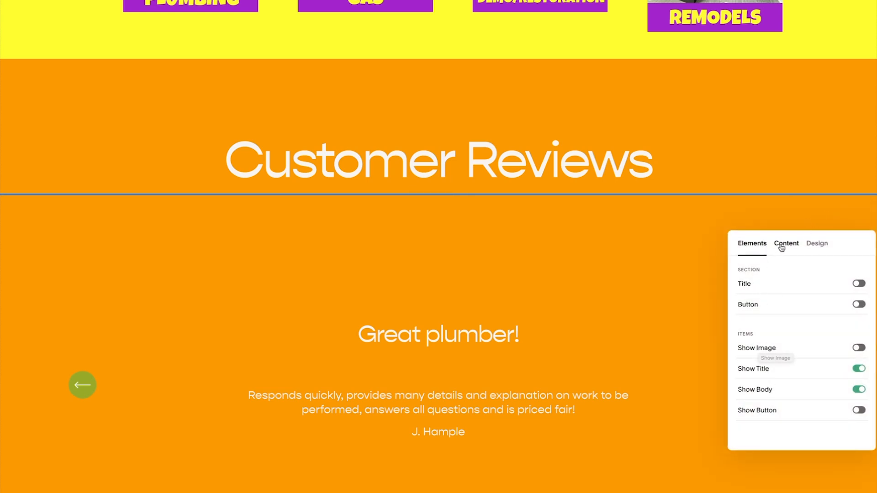
click(781, 248)
click(817, 244)
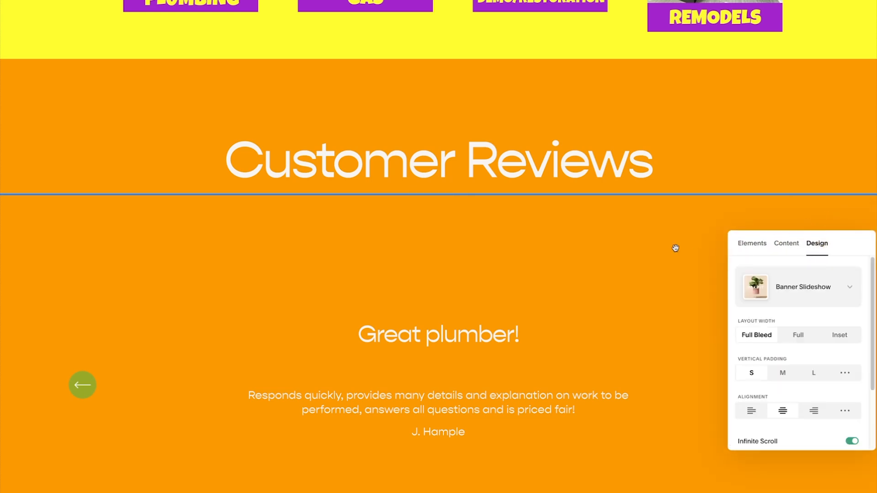
click(648, 252)
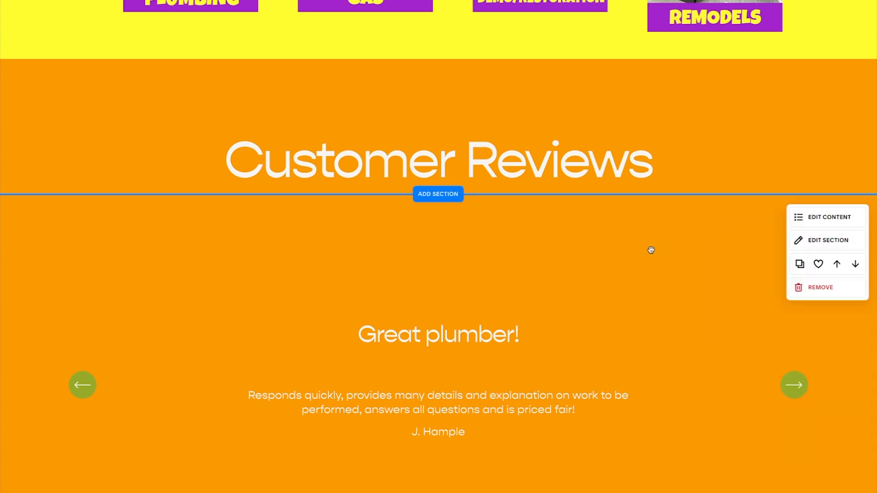
click(820, 245)
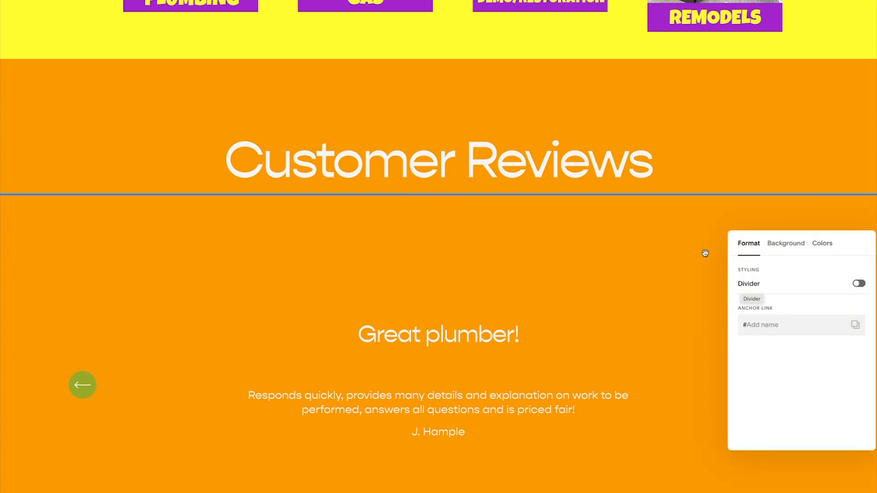
click(692, 243)
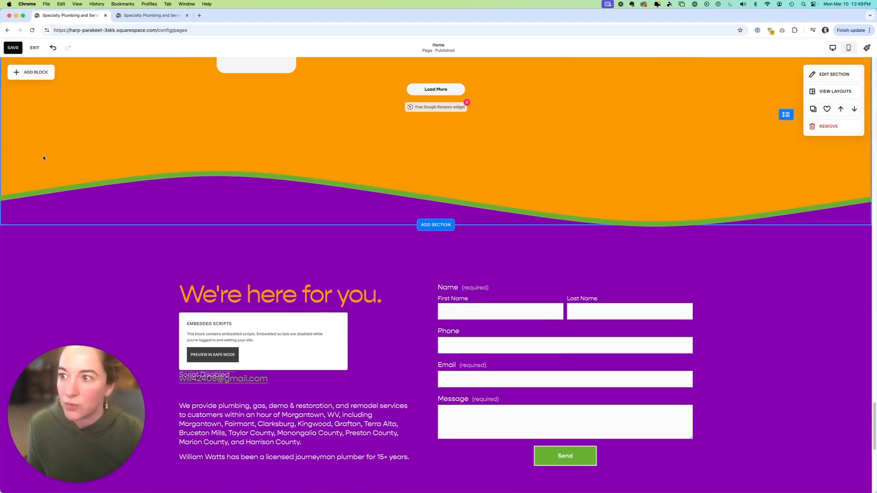
Step: Save the Home page changes and exit editing mode
click(11, 49)
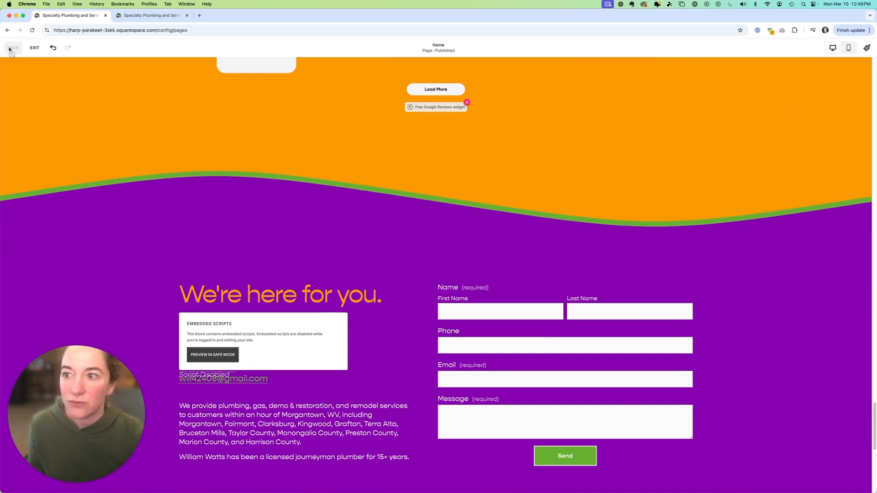
click(34, 48)
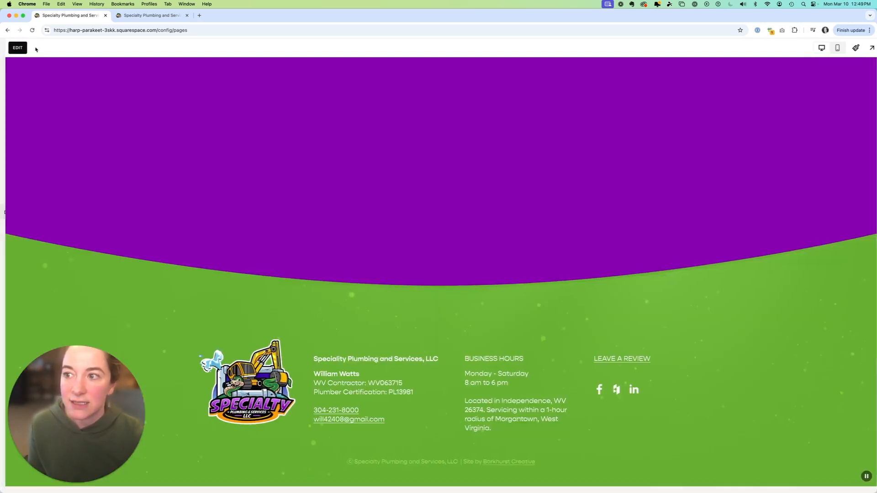
Step: Test the Reviews, Sample Work and Commercial links in the site header
scroll(515, 92, down, 10)
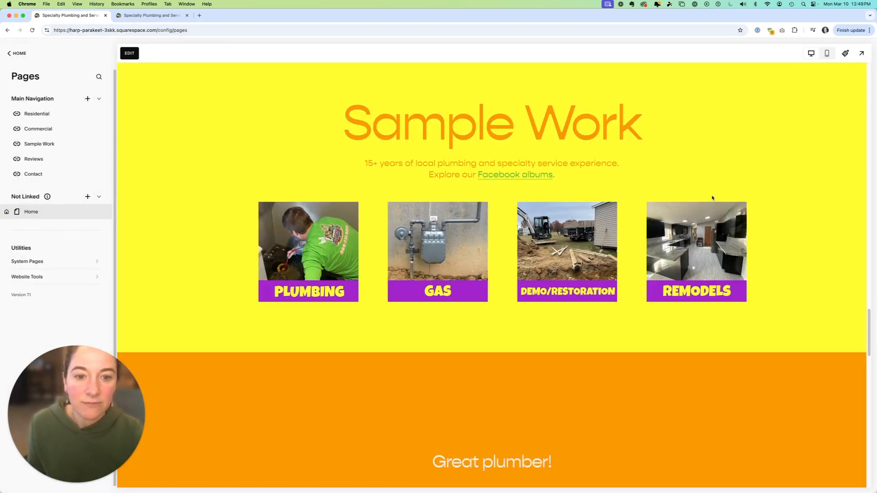
scroll(712, 198, up, 10)
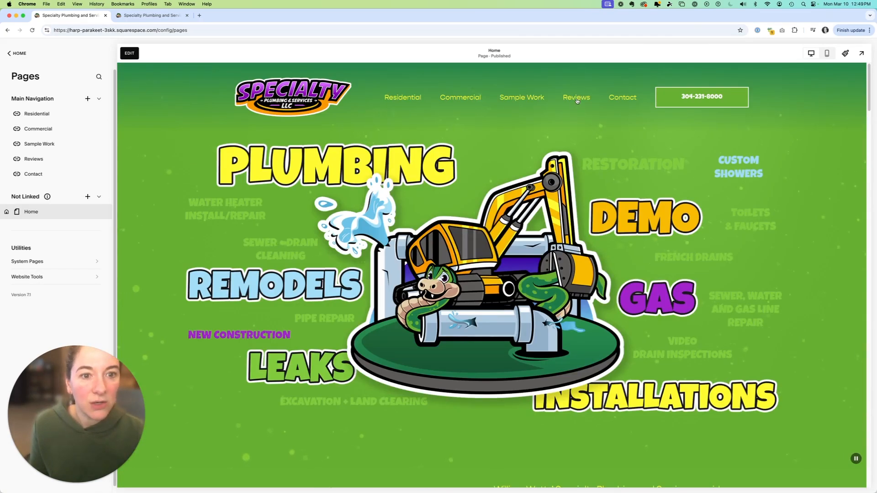
click(576, 97)
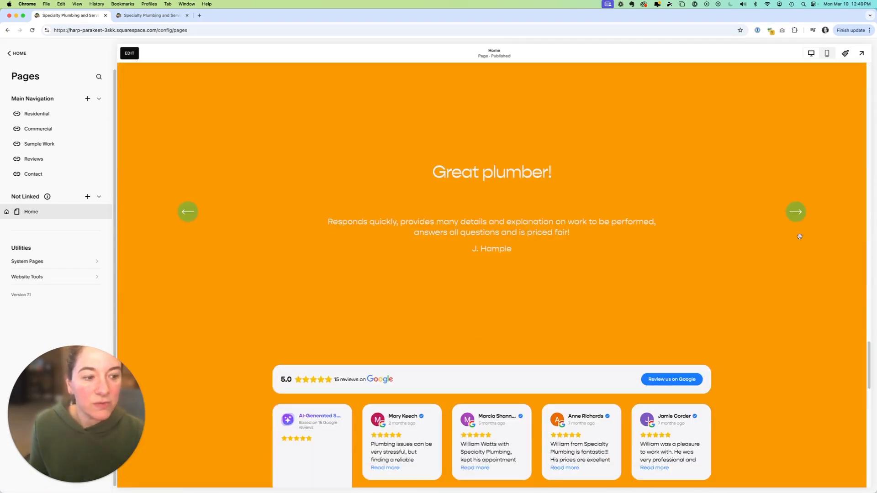
scroll(863, 356, up, 10)
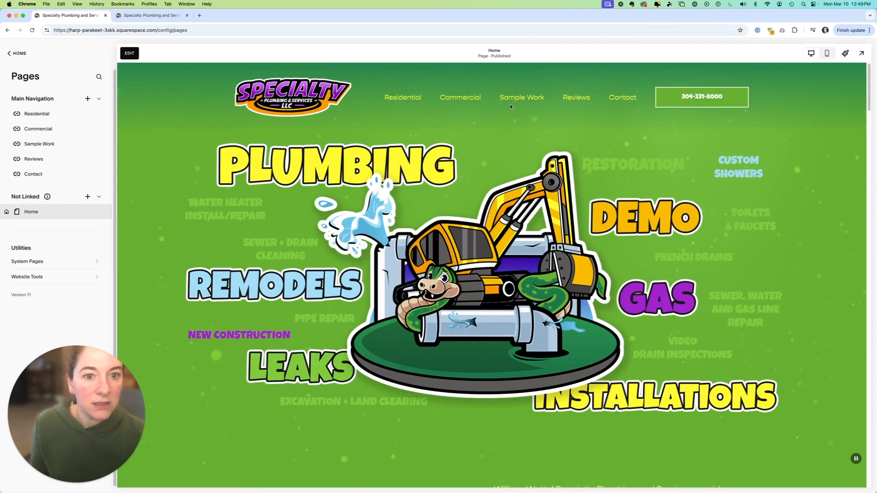
click(520, 99)
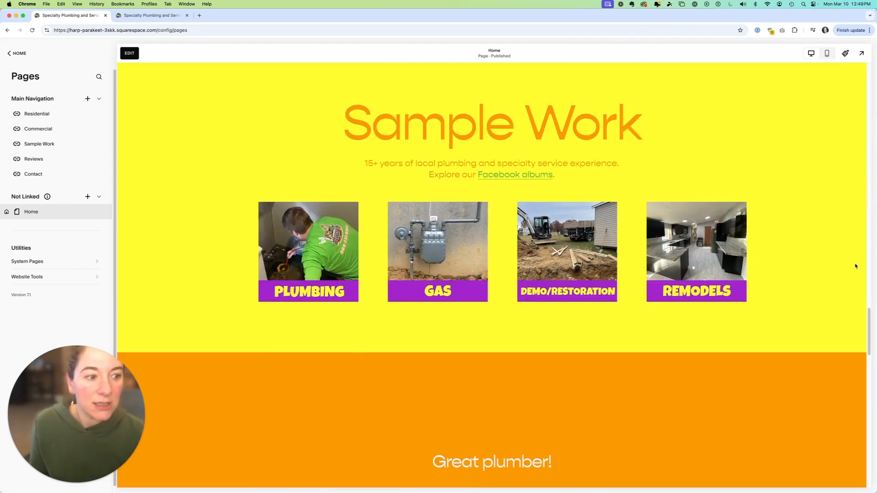
scroll(856, 266, up, 10)
click(452, 99)
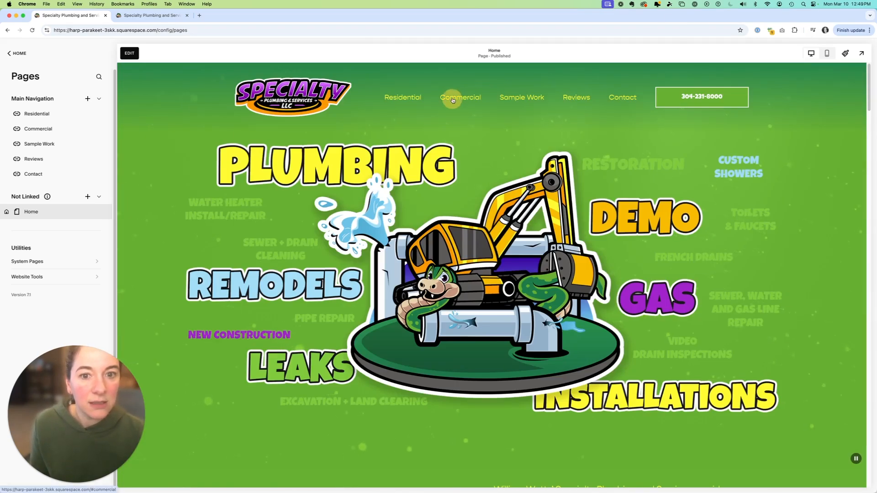
click(466, 97)
click(468, 97)
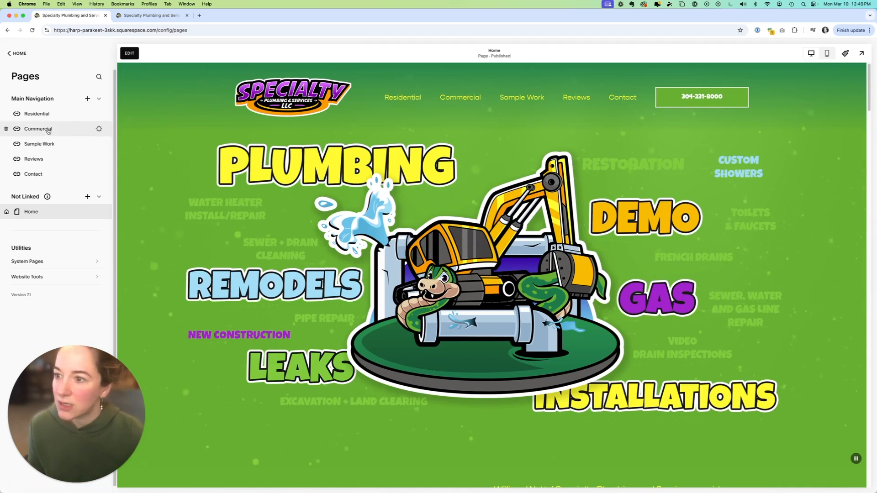
Step: Point the Commercial navigation link to #commercial-plumbing and save it
click(99, 129)
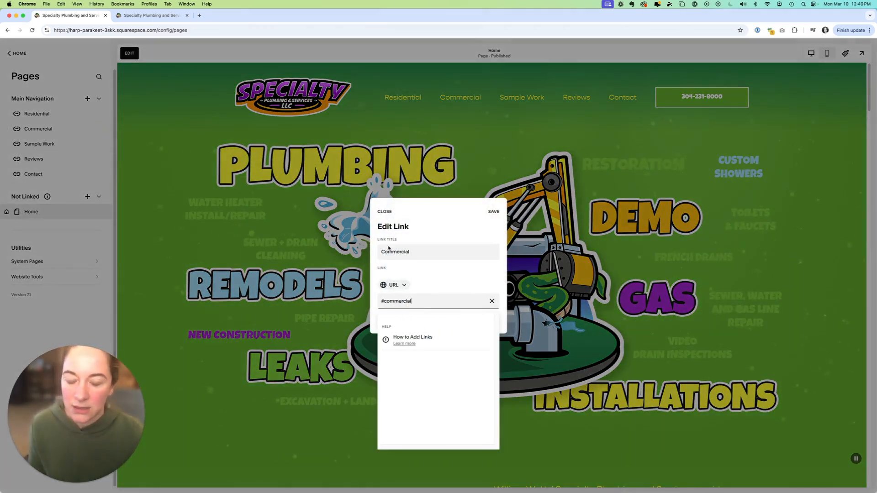
text(-plumbing)
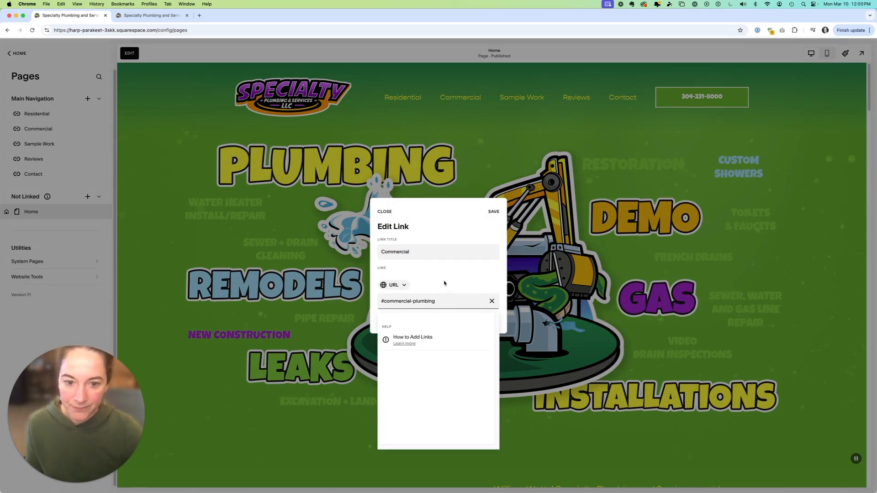
click(494, 212)
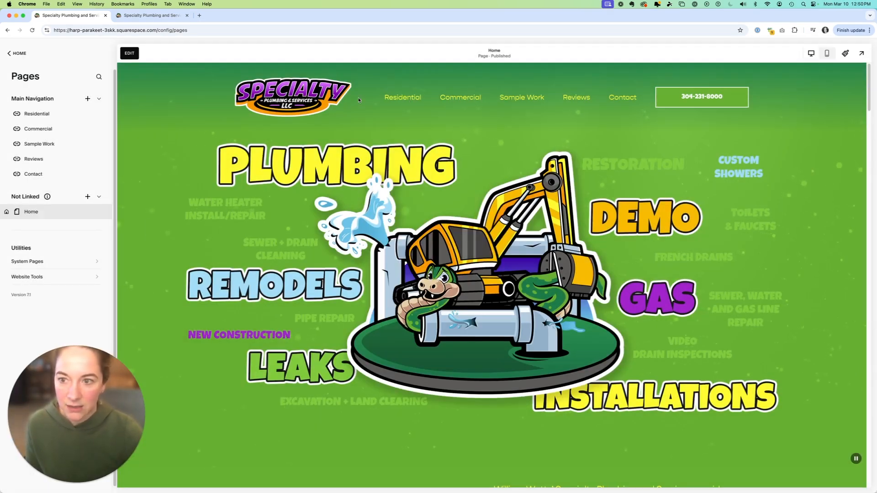
Step: Point the Residential navigation link to #residential-services and save it
click(99, 114)
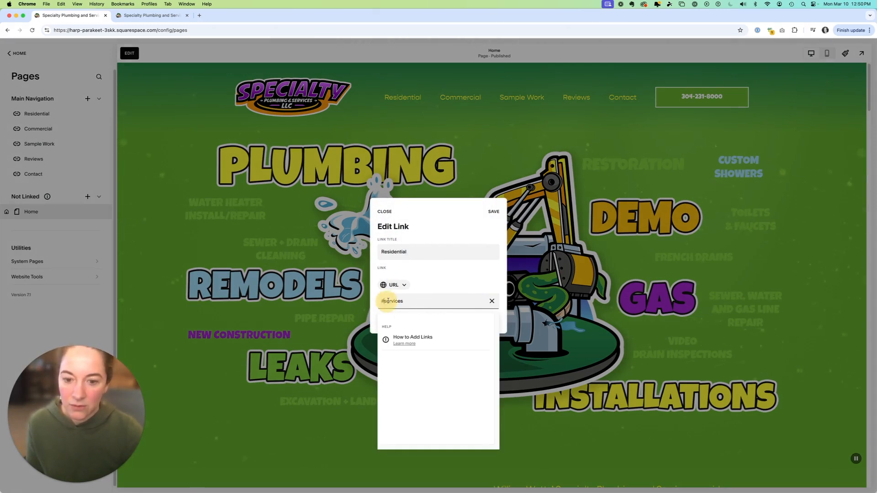
text(residential-)
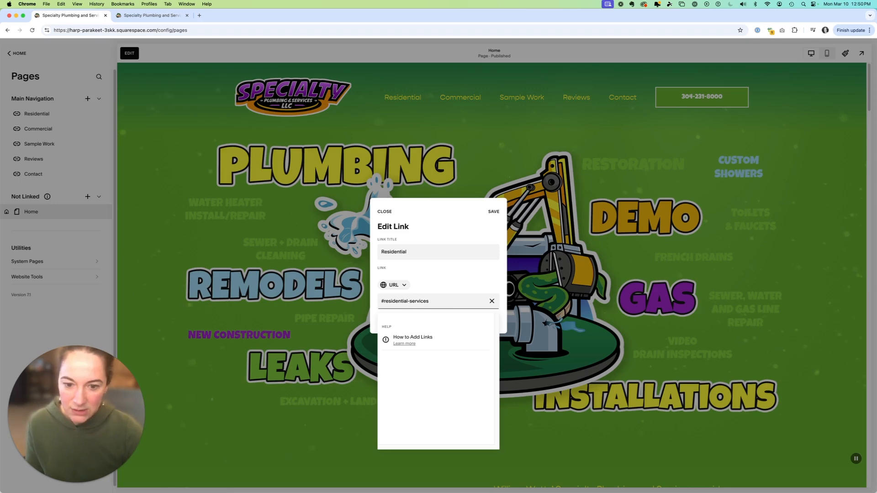
click(454, 274)
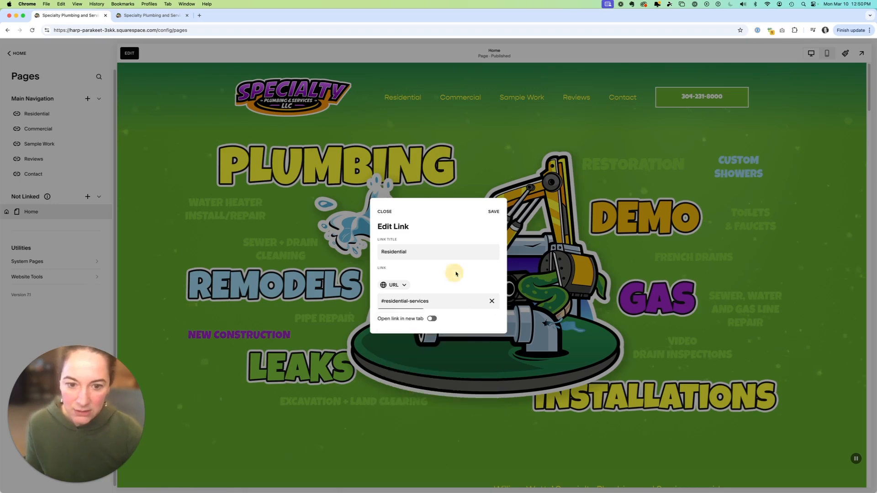
click(494, 212)
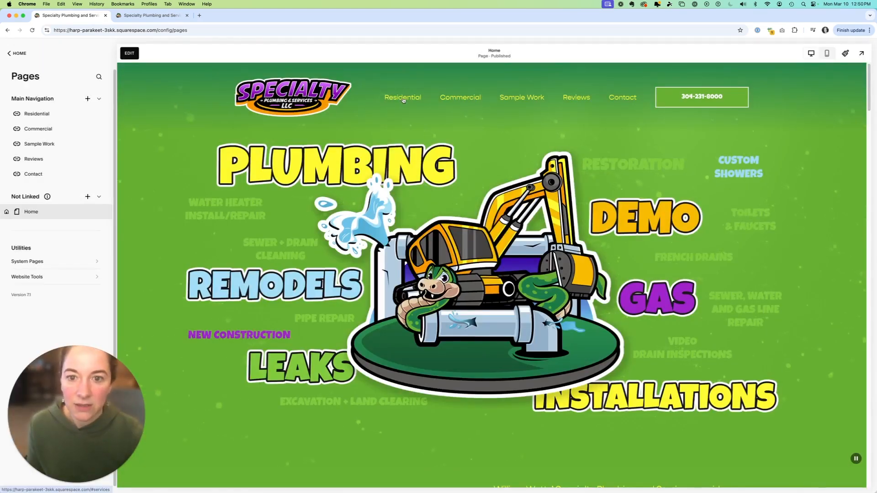
Step: Test the Residential and Commercial links in the live site's header
click(151, 15)
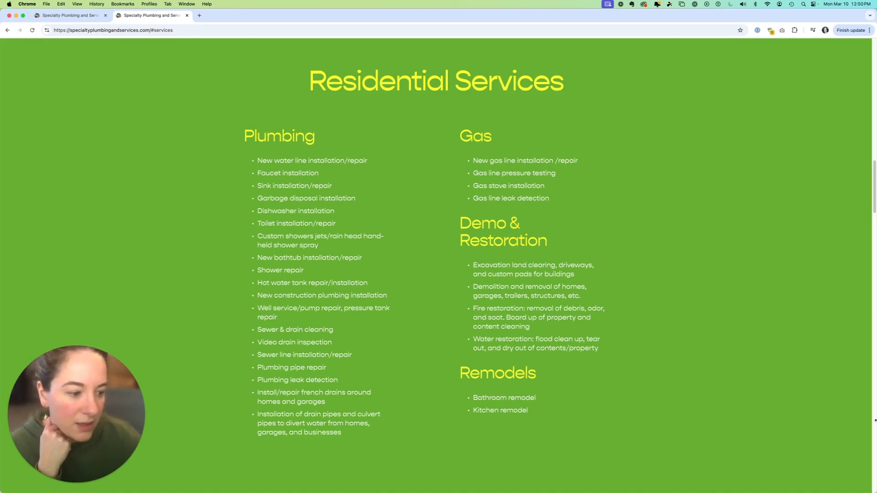
scroll(862, 200, up, 15)
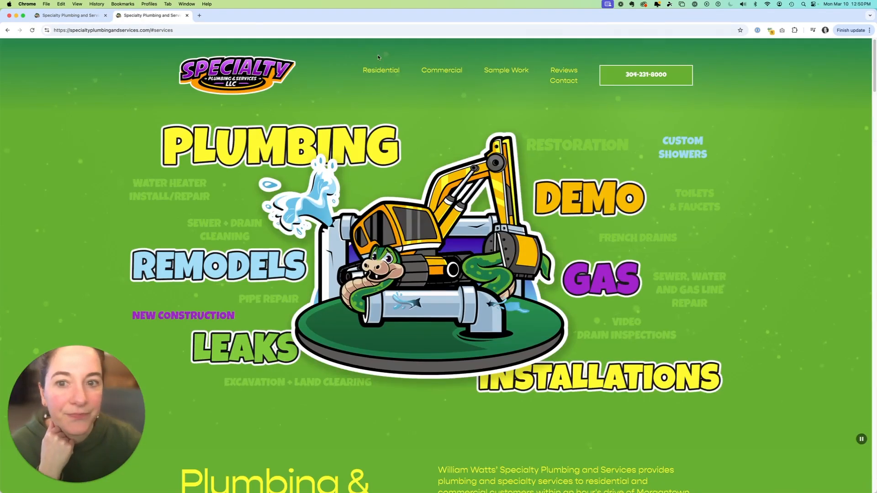
click(377, 73)
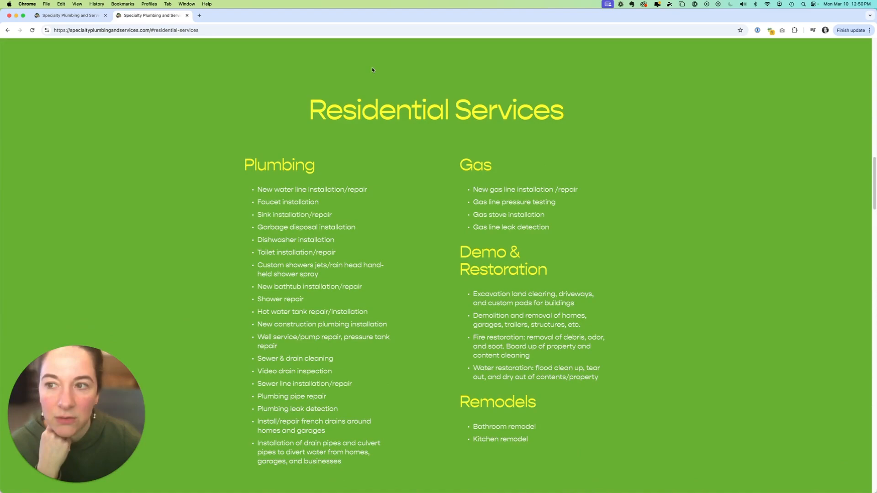
click(7, 30)
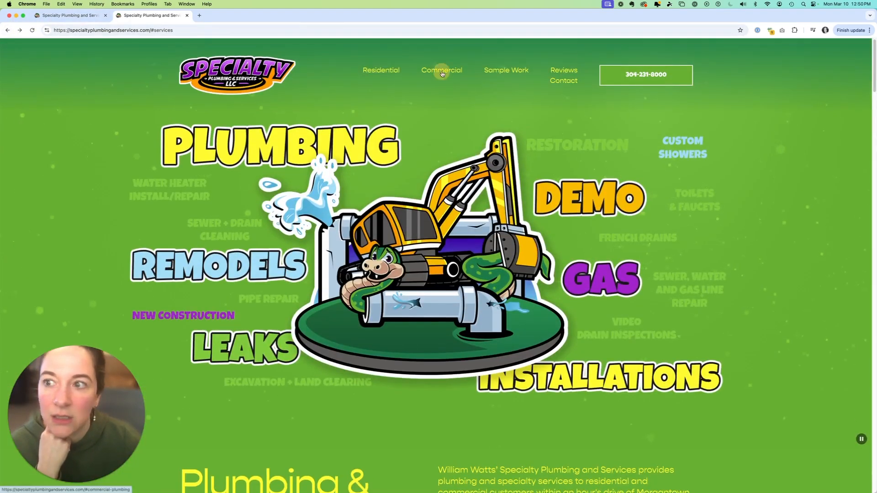
click(442, 71)
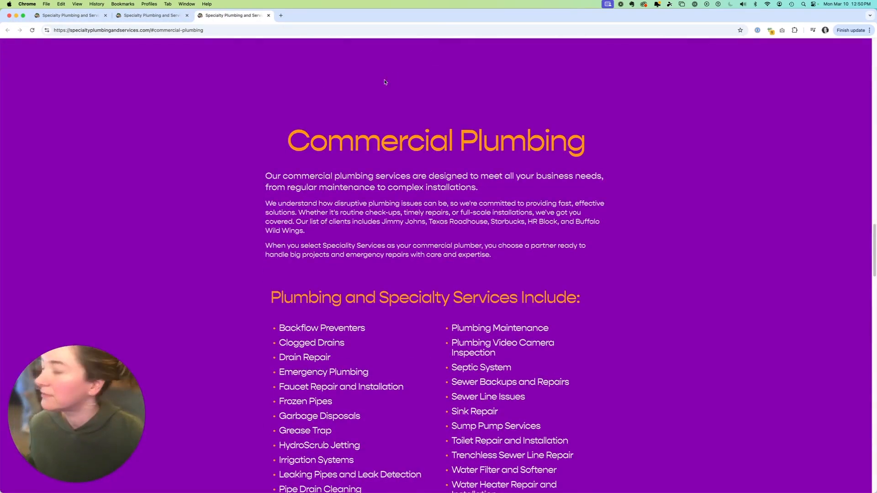
click(153, 16)
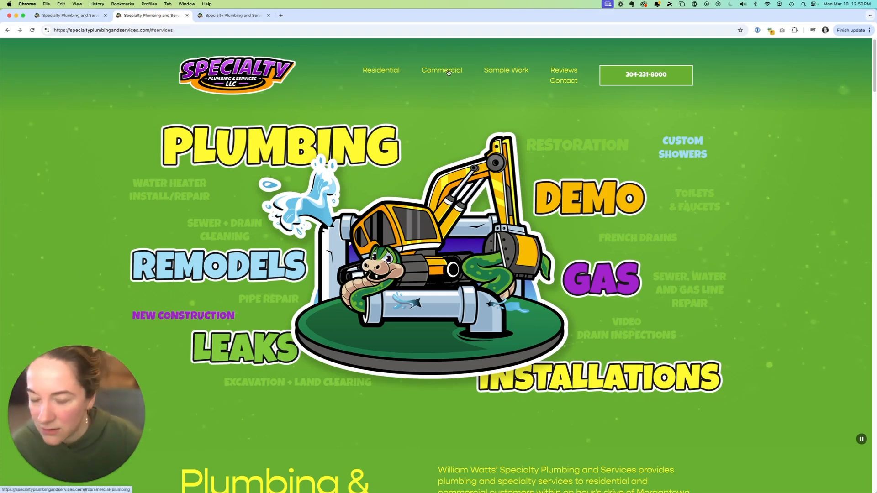
click(447, 73)
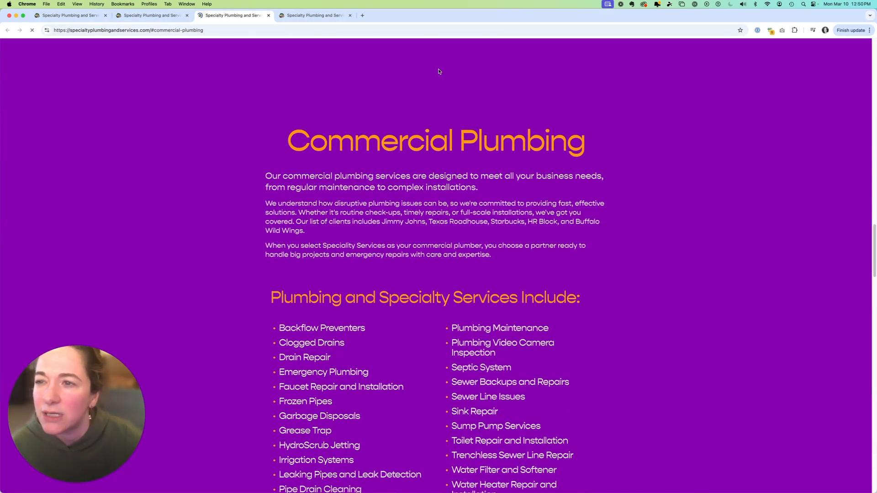
click(153, 16)
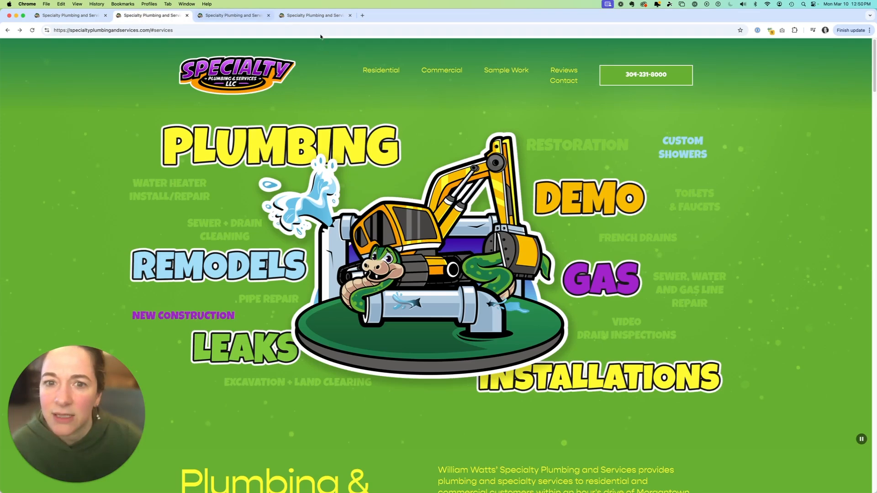
Step: Test the Sample Work, Reviews and Contact links in the live site's header
click(511, 72)
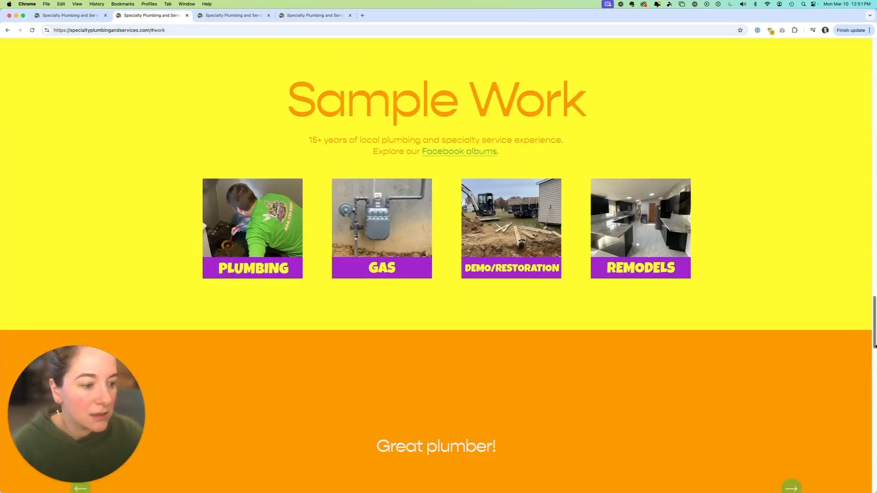
drag(875, 346, 639, 80)
click(563, 72)
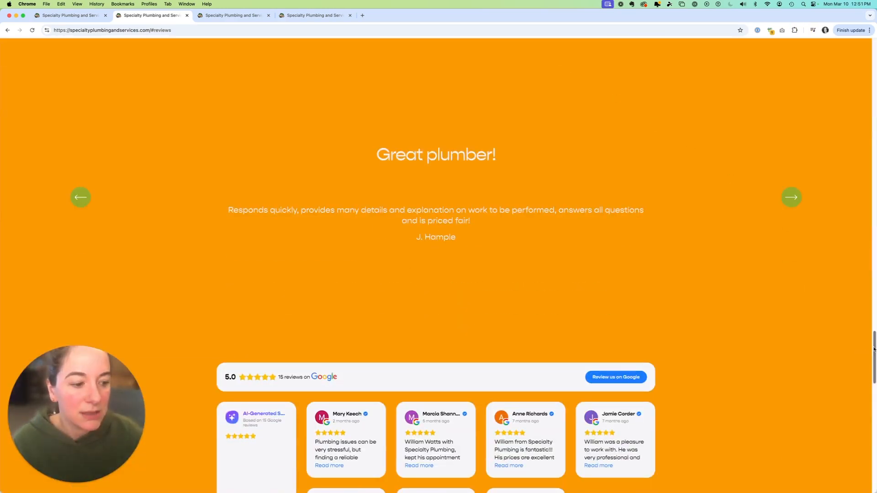
drag(875, 356, 646, 37)
click(569, 84)
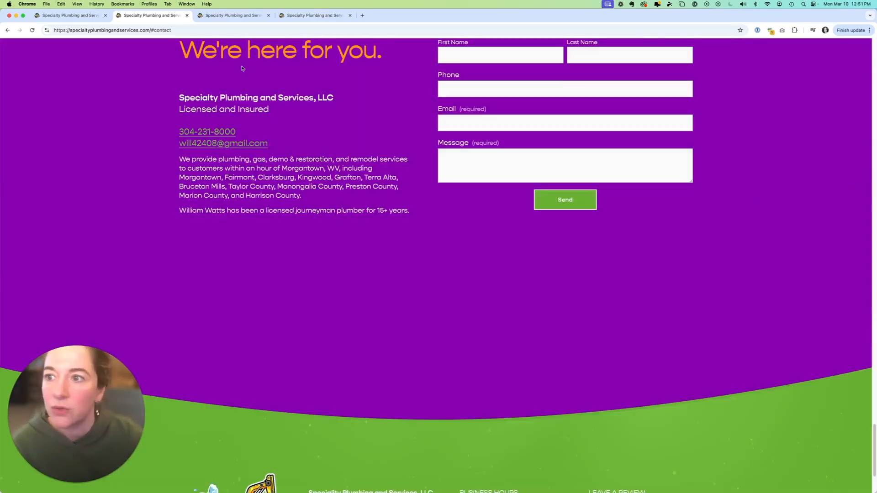
Step: Turn off opening in a new tab for the Commercial navigation link in the Squarespace editor and save it
click(69, 16)
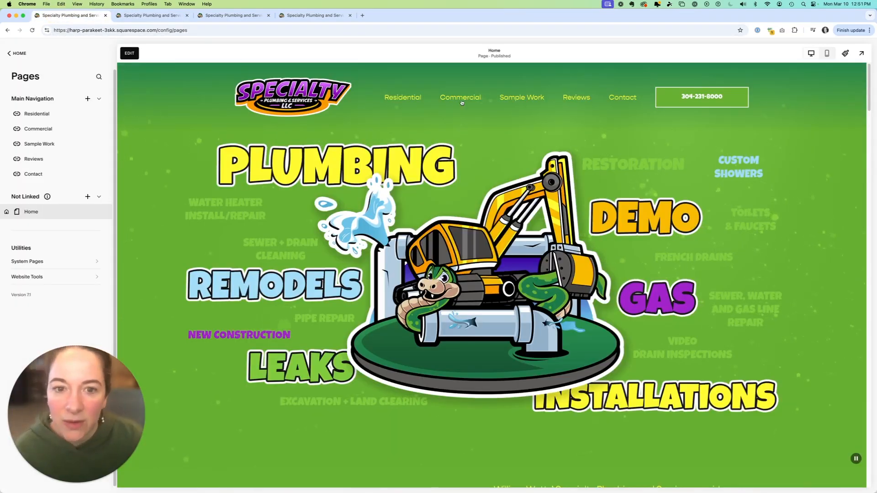
click(97, 129)
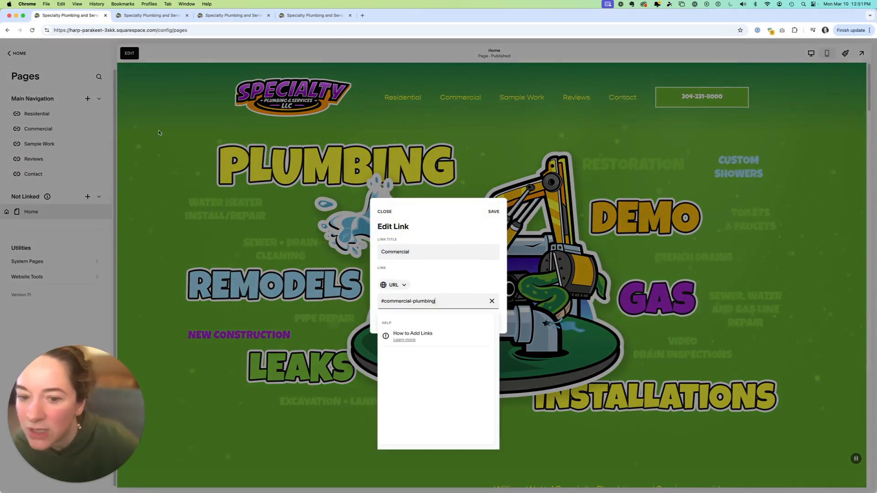
click(449, 283)
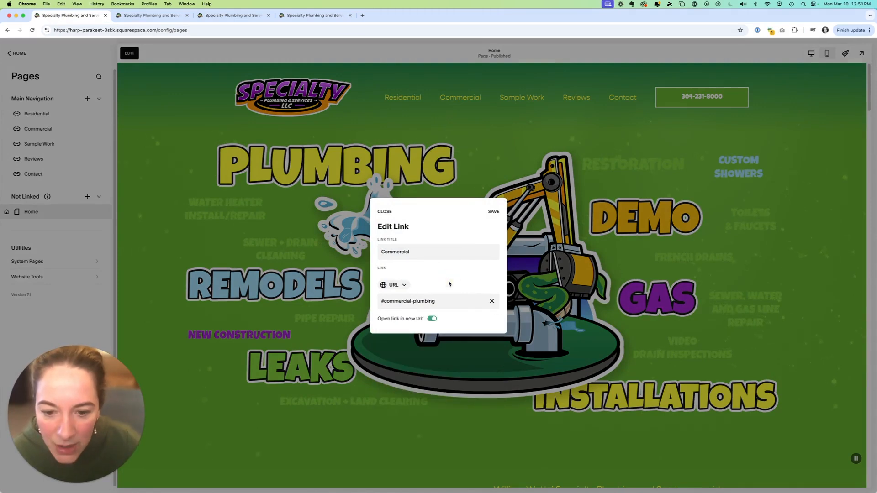
click(431, 319)
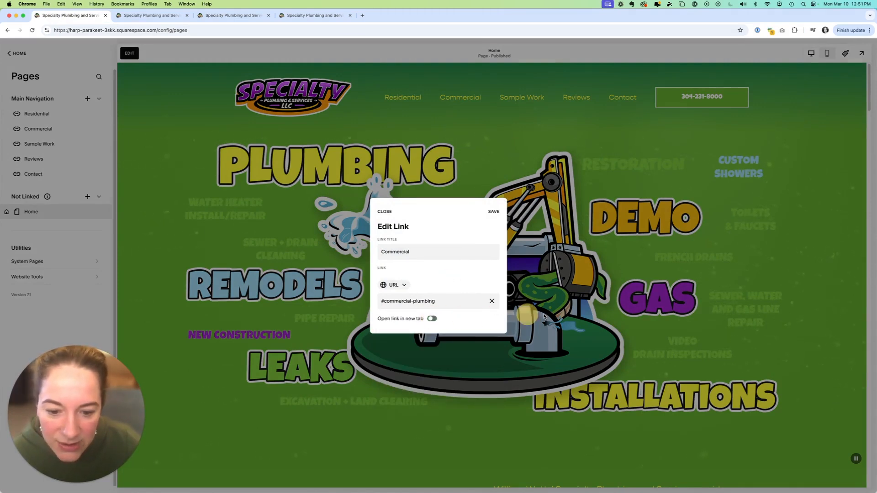
click(494, 212)
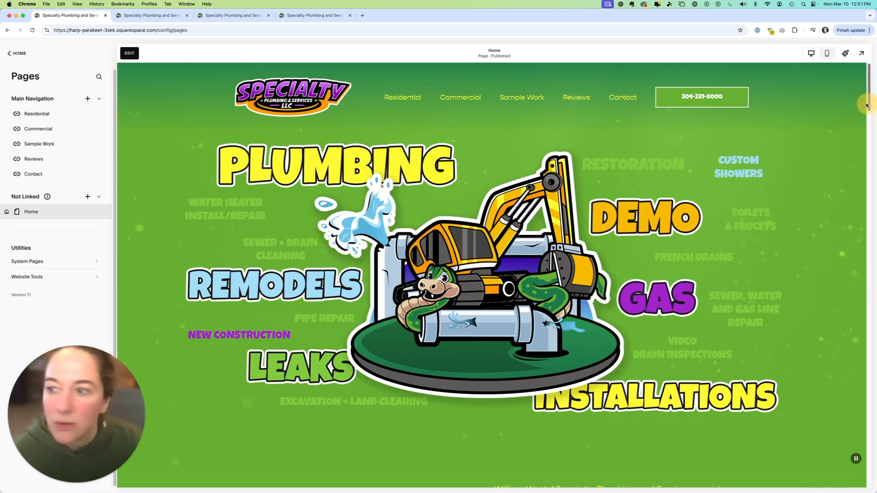
Step: Check the Contact navigation link's URL and new-tab setting, then save the link
click(99, 174)
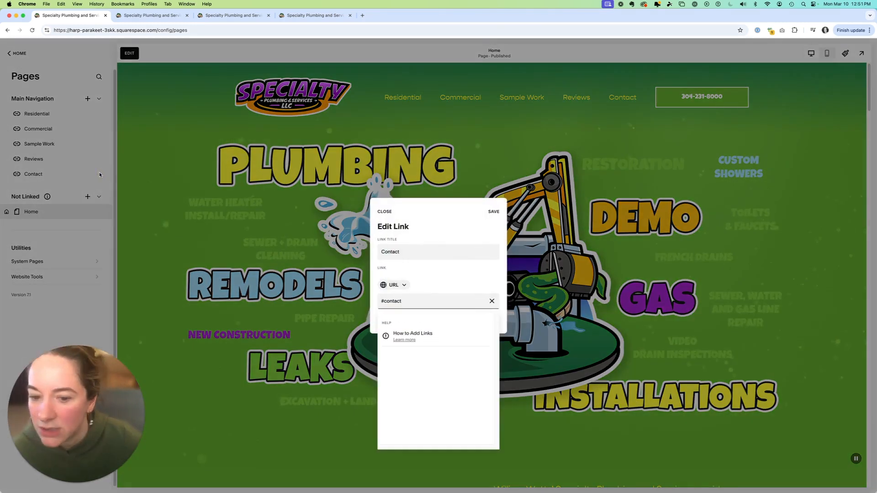
click(450, 275)
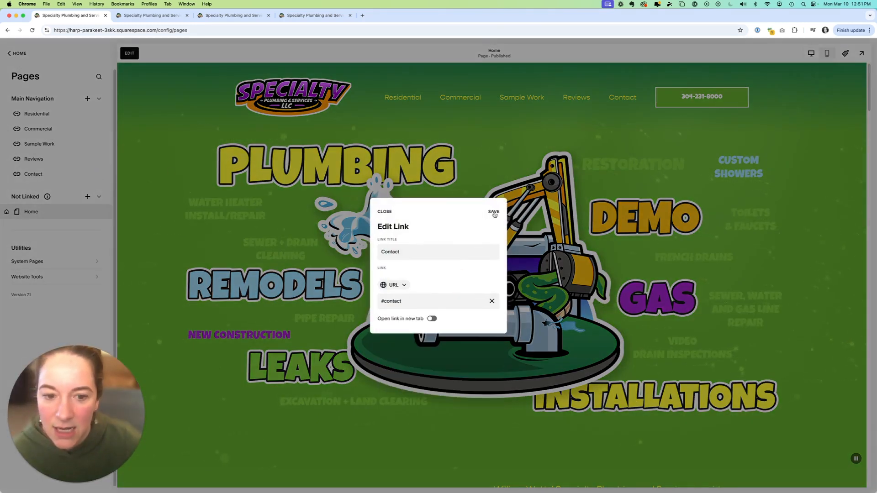
click(494, 211)
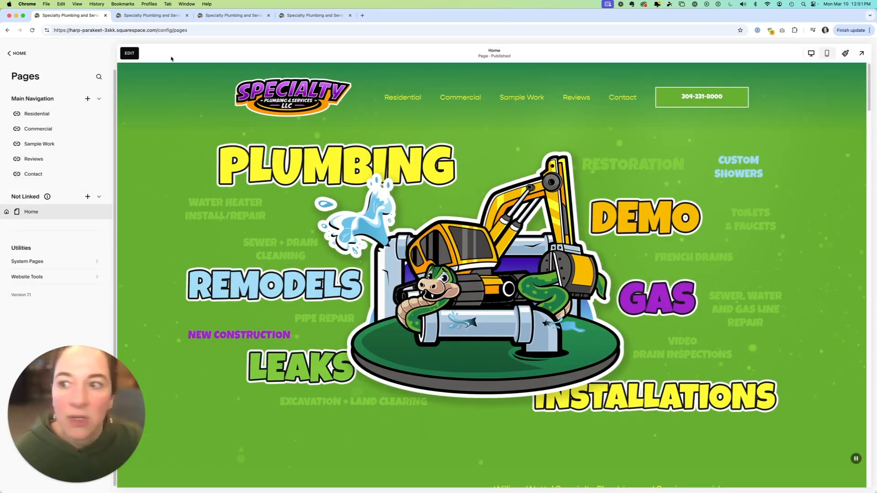
Step: Edit the Home page and move the embedded scripts block in the contact section down below the phone number
click(129, 53)
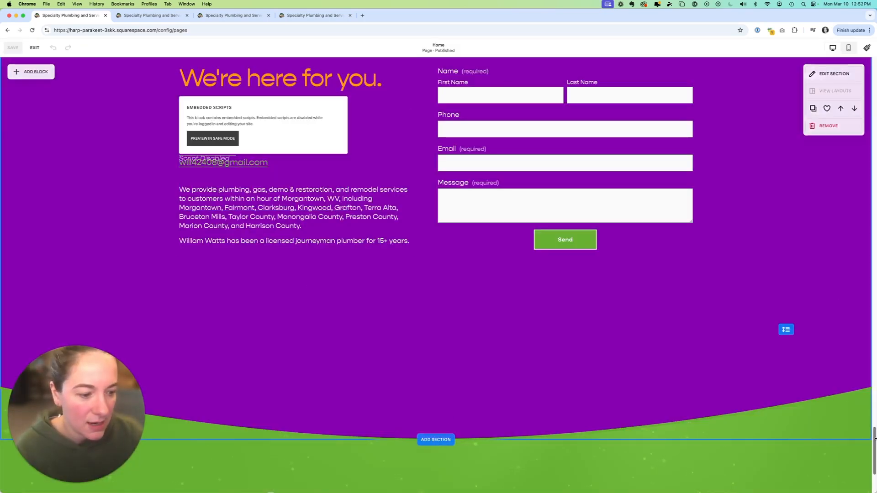
drag(874, 437, 873, 417)
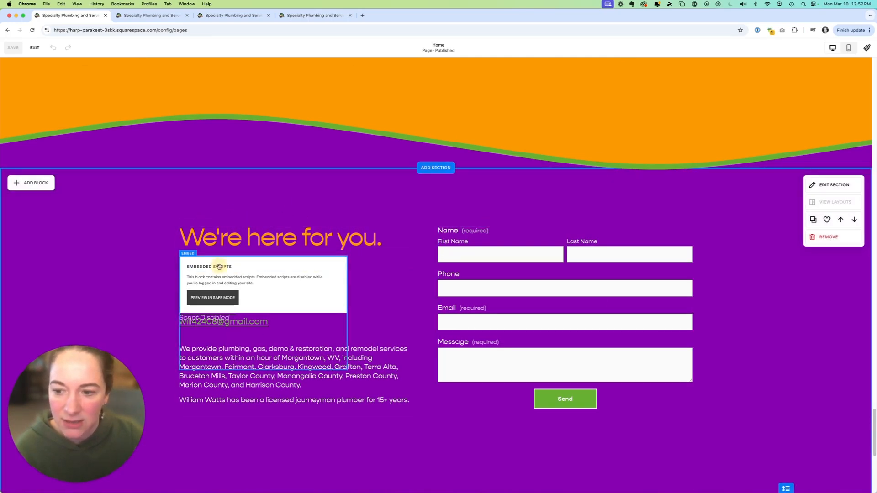
drag(219, 267, 229, 333)
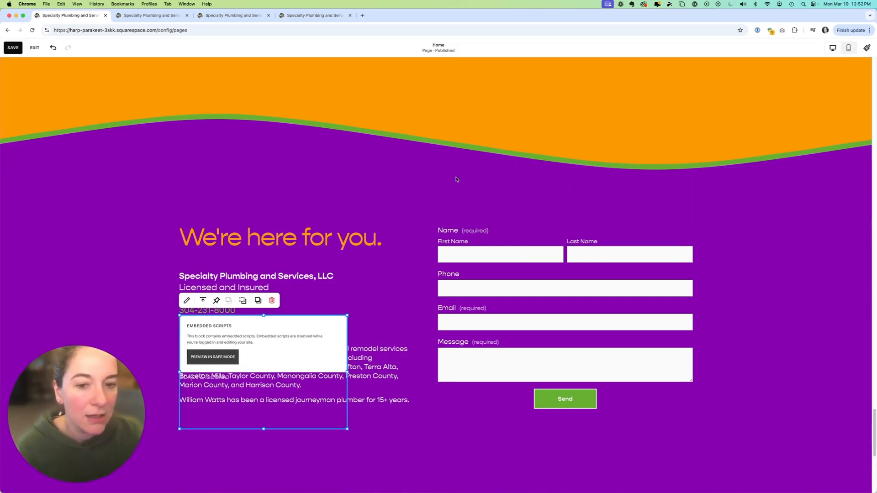
click(335, 202)
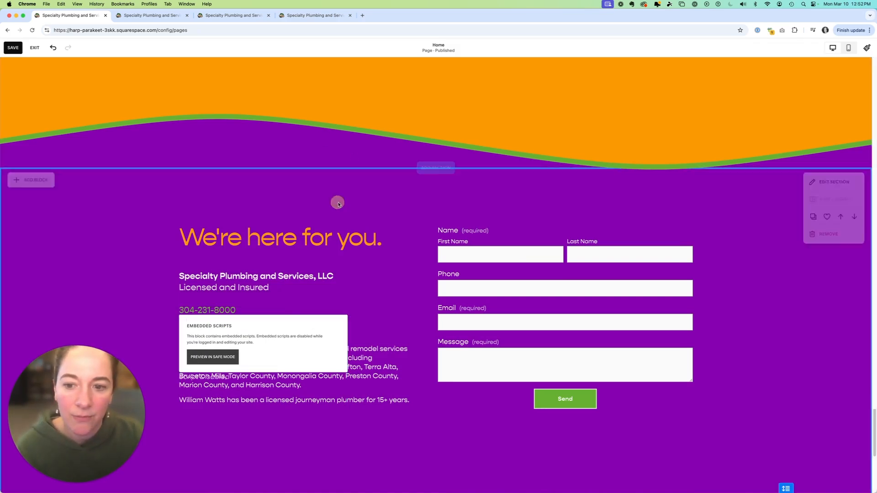
Step: Make sure the contact section's anchor link is #contact and save the Home page
click(835, 185)
drag(867, 277, 862, 355)
click(795, 337)
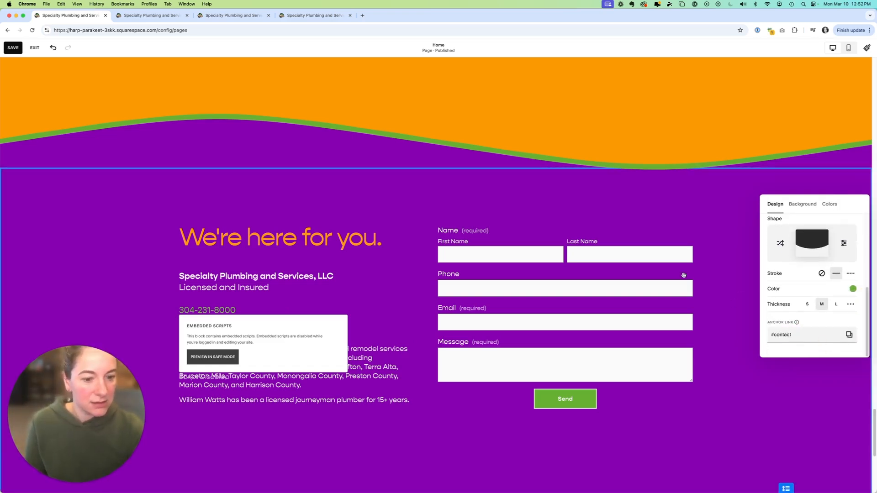
click(723, 184)
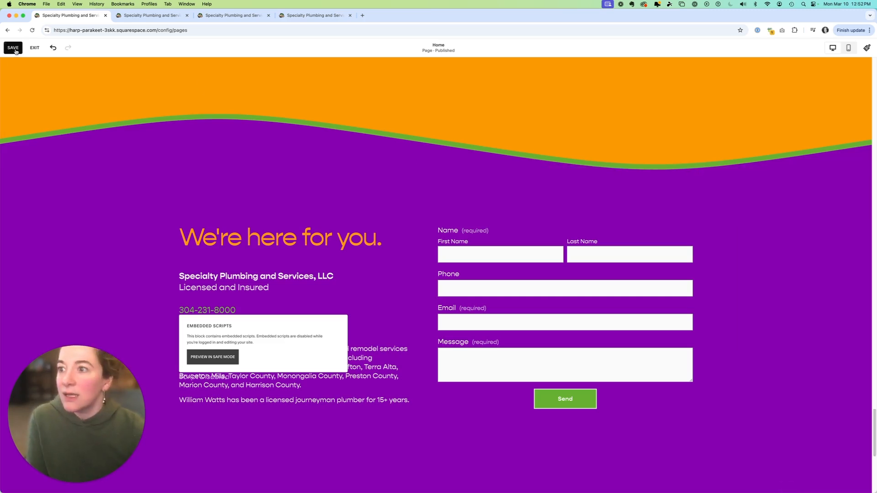
click(13, 49)
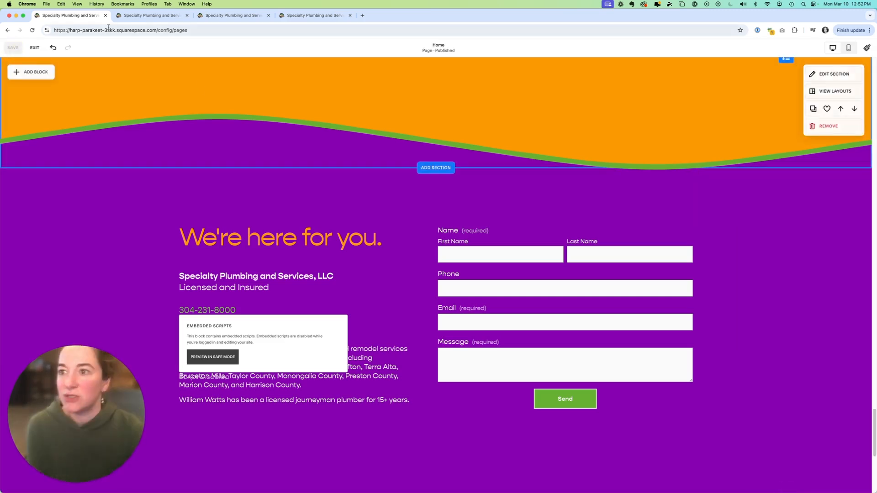
Step: Reload the live site at #contact to check where the anchor lands, and return to the site header
click(148, 15)
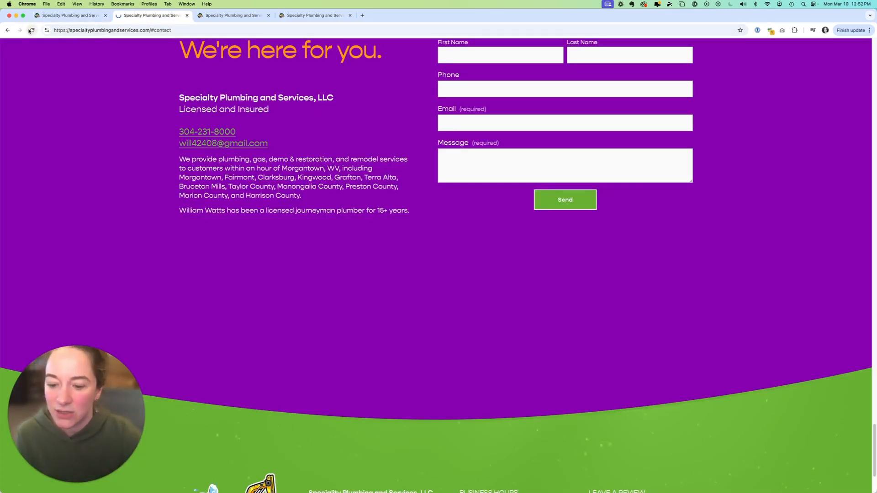
click(30, 30)
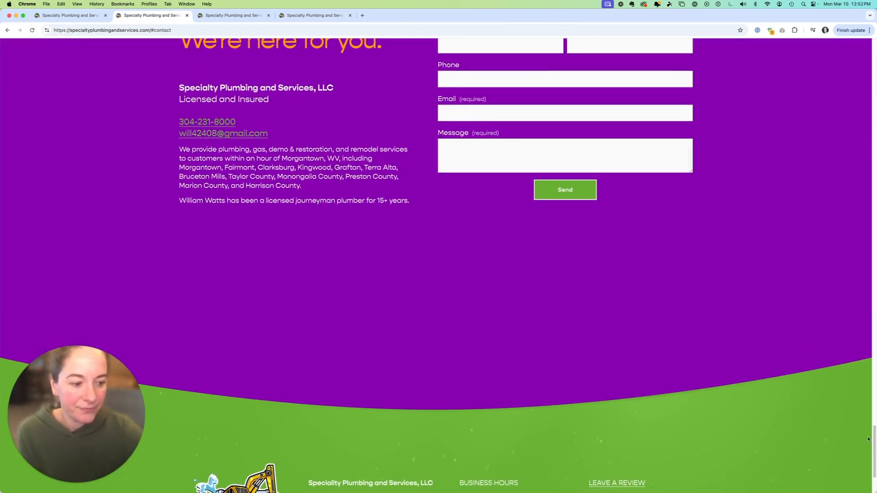
scroll(868, 440, up, 15)
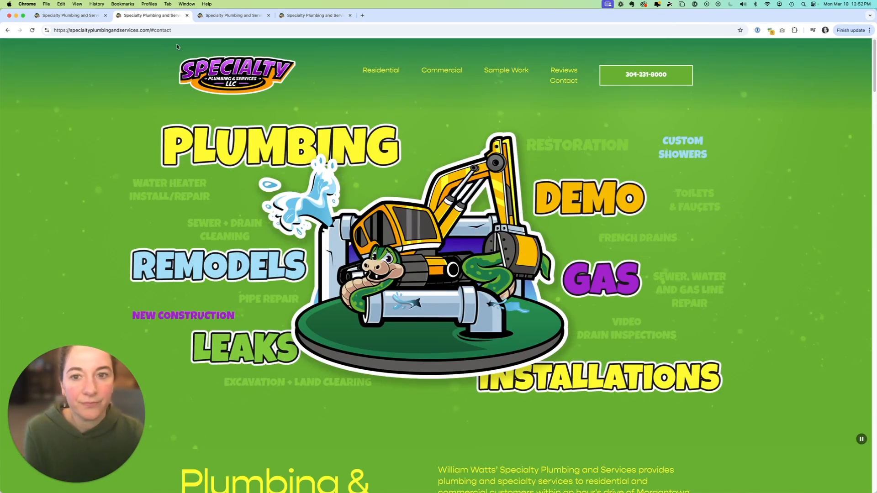
key(super+r)
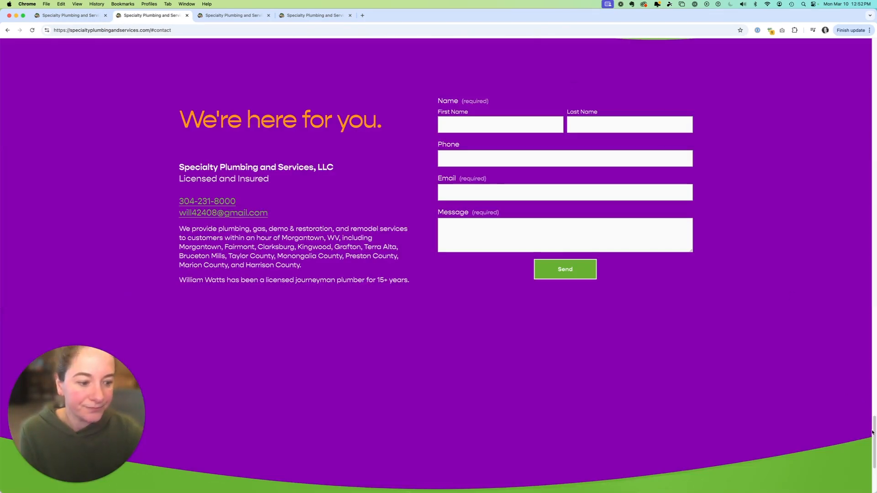
drag(874, 432, 874, 54)
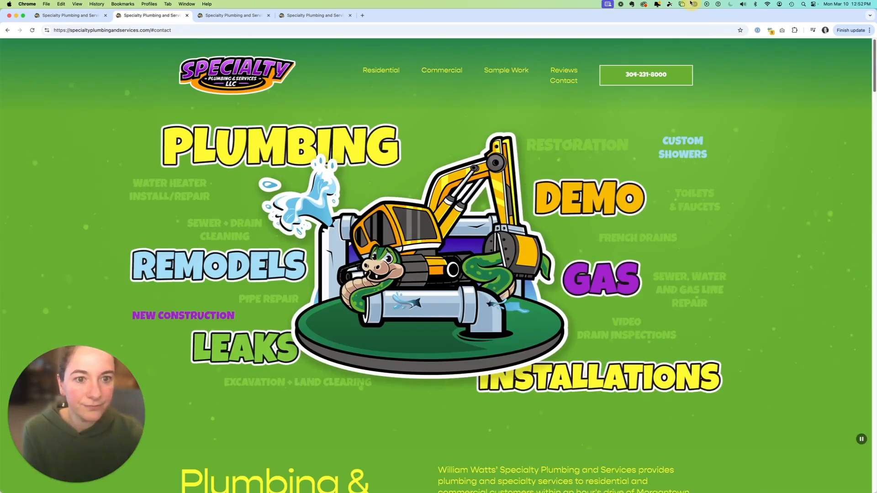
Step: Retest the Reviews and Sample Work links on the reloaded live site
click(563, 71)
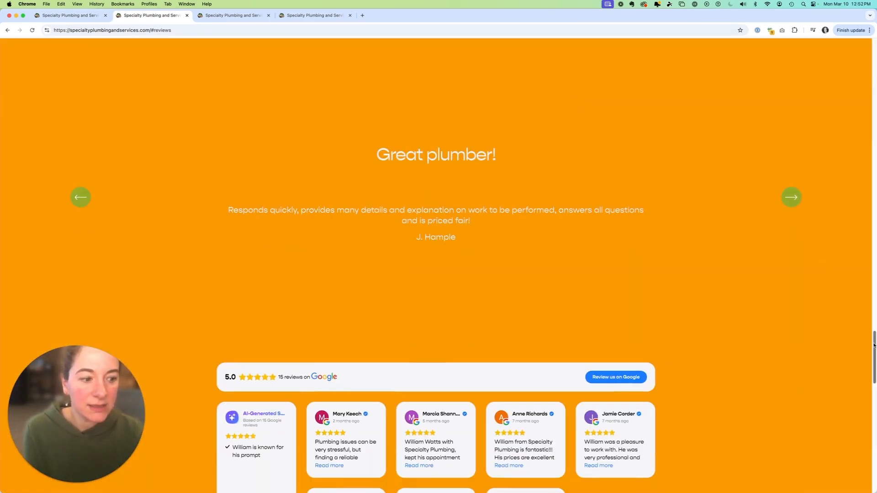
drag(874, 340, 569, 56)
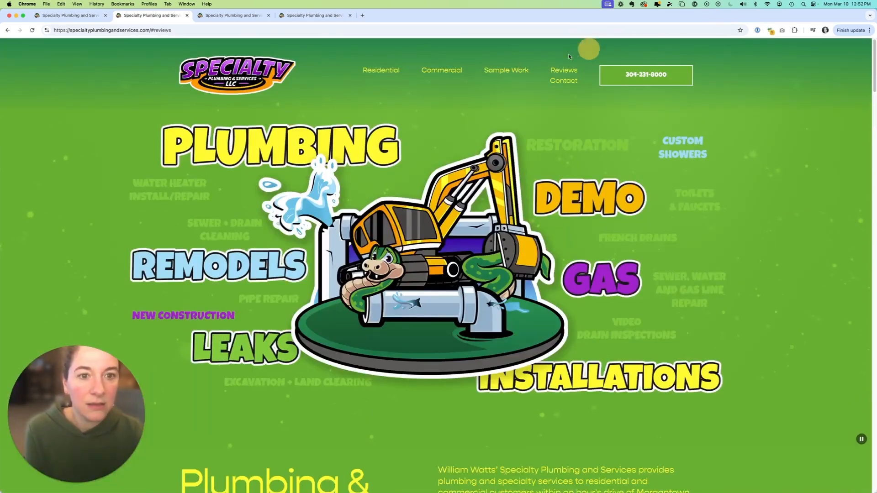
click(502, 72)
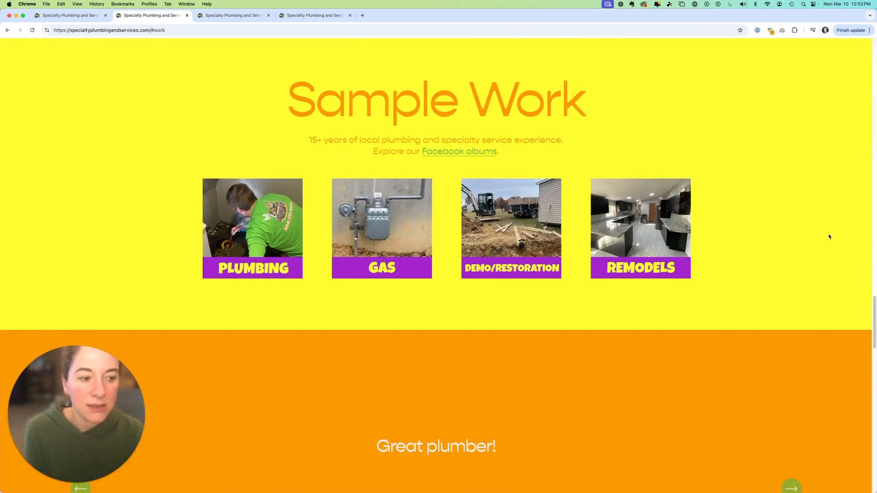
scroll(870, 301, up, 3)
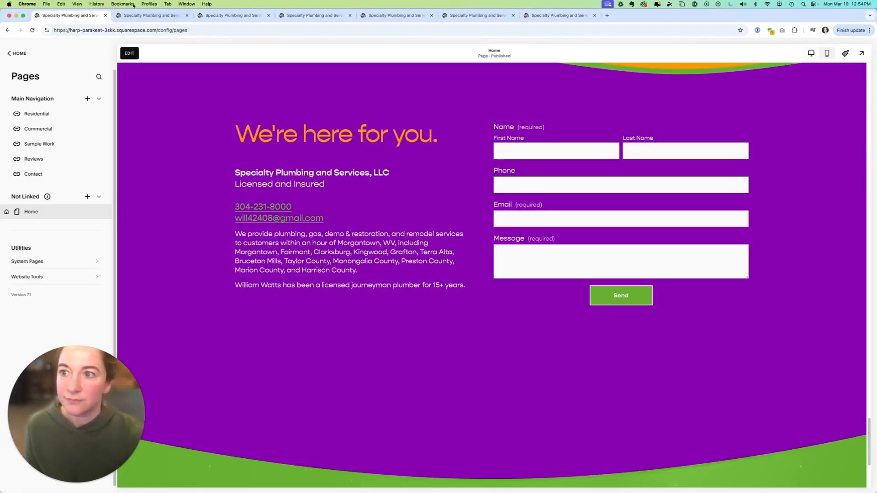
Step: Switch to the live site, test the Residential navigation link and return to the site header
click(138, 16)
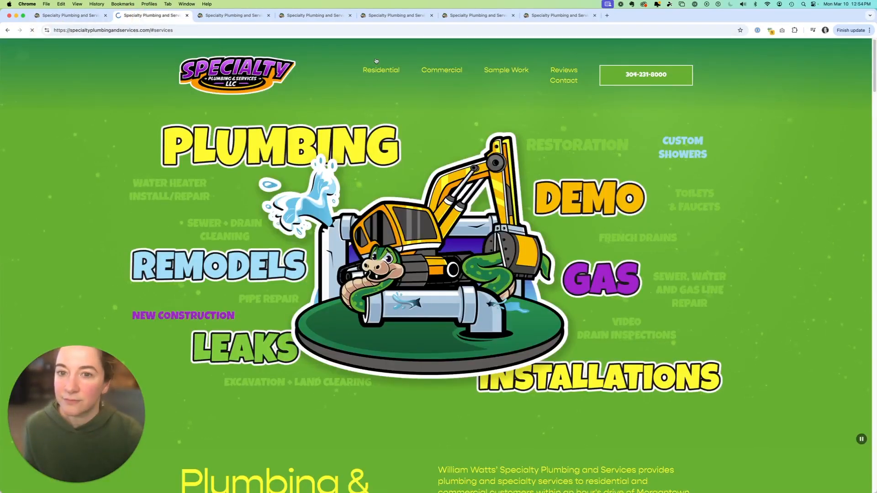
click(384, 72)
click(384, 71)
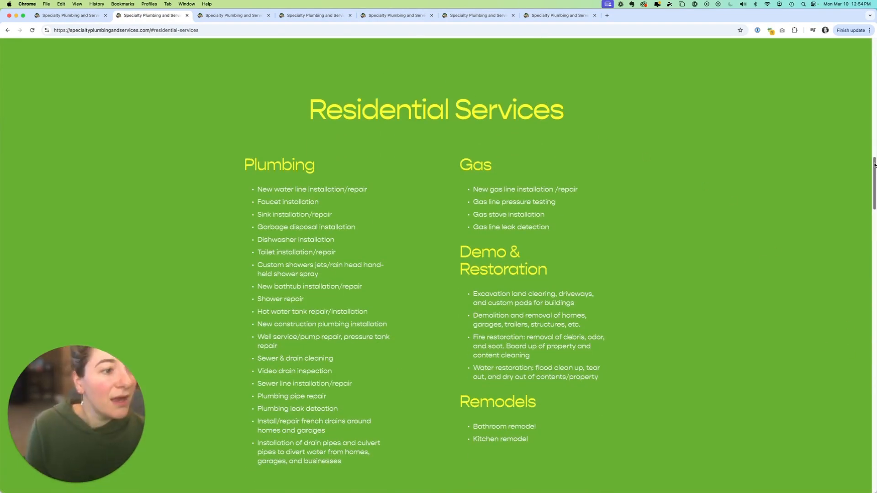
drag(875, 163, 724, 41)
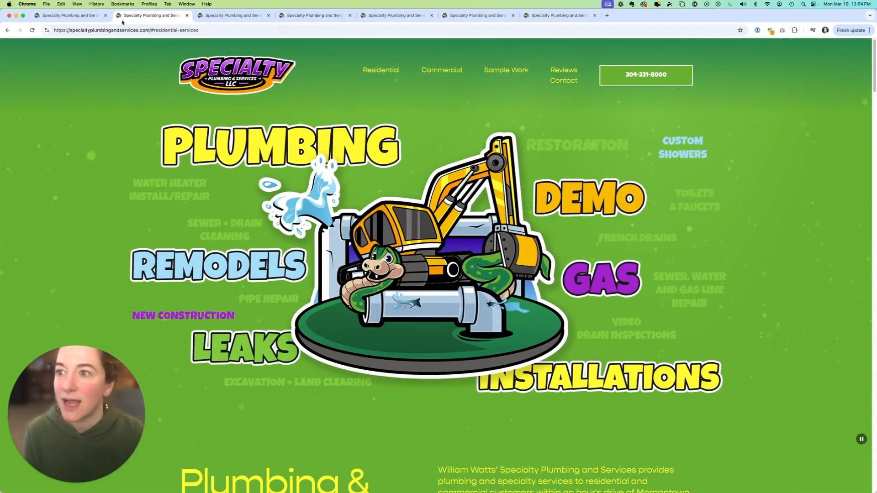
Step: Edit the site header's design on the Home page, set Link Spacing to 2.3vw, save and leave editing
click(80, 19)
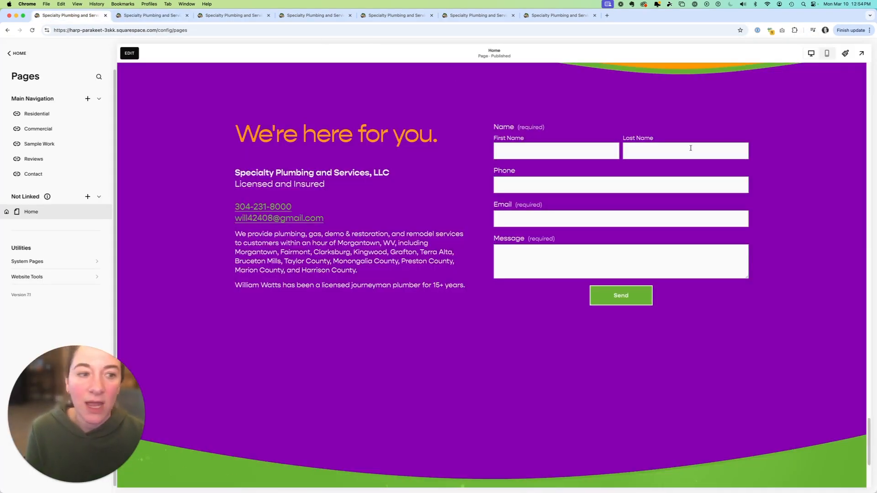
drag(868, 429, 869, 73)
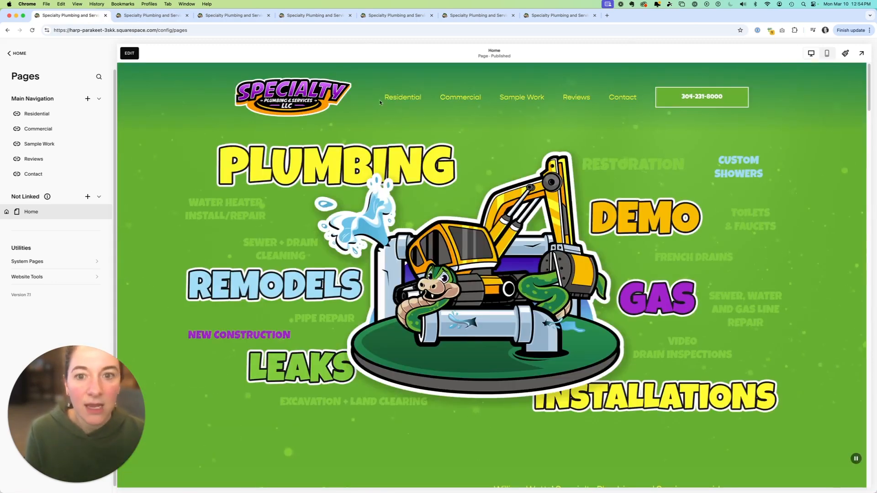
click(129, 53)
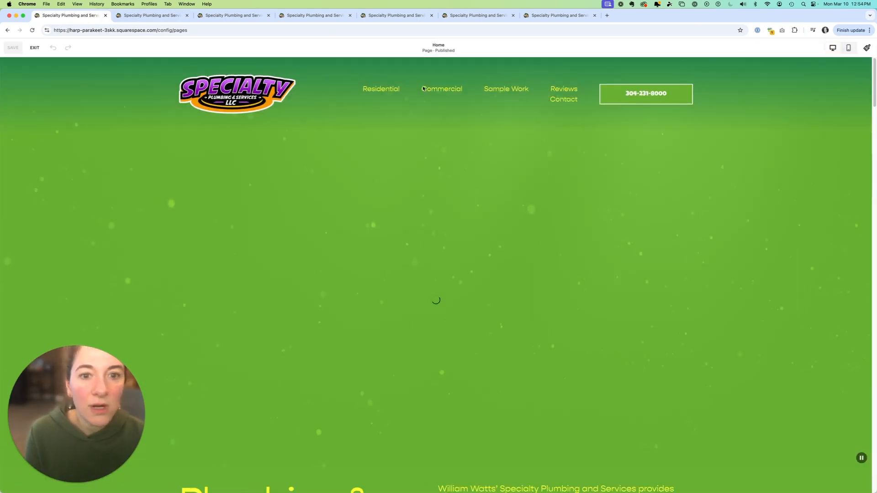
mouse_move(440, 97)
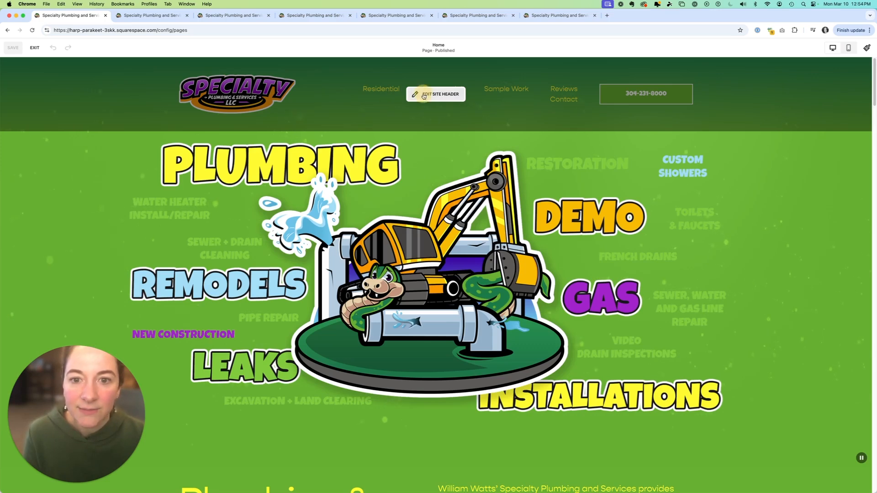
click(423, 97)
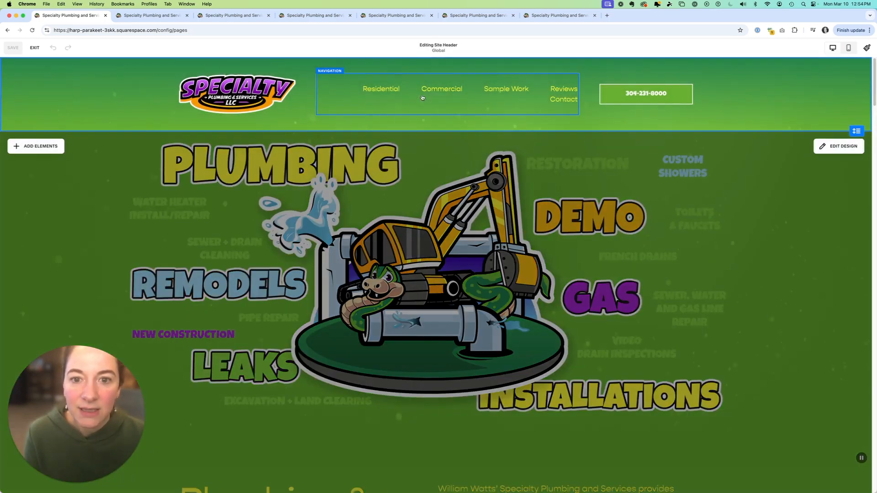
click(845, 146)
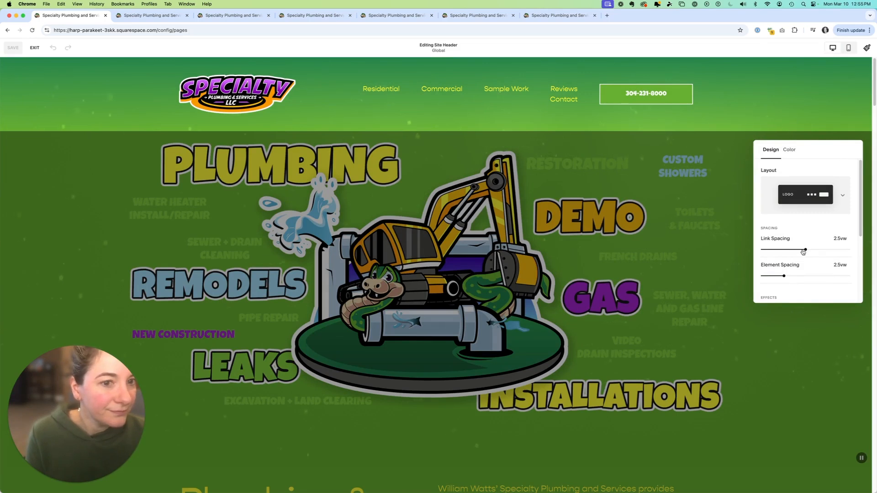
drag(804, 250, 802, 250)
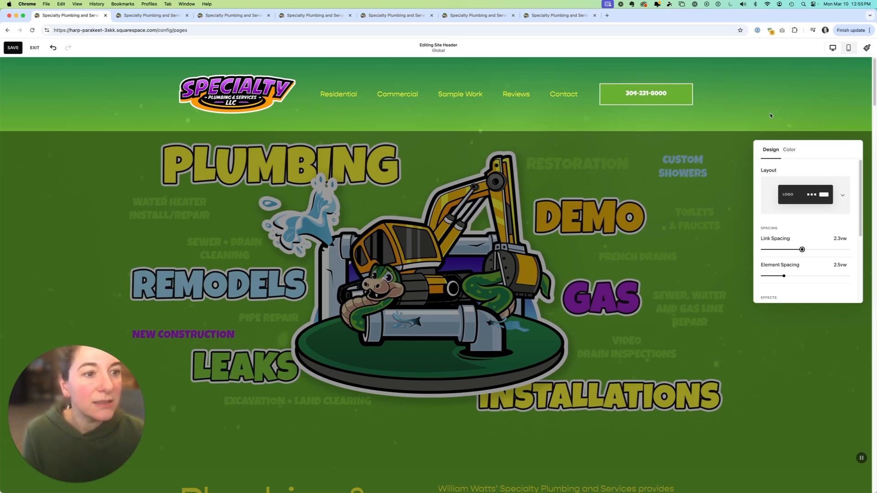
click(771, 116)
click(20, 49)
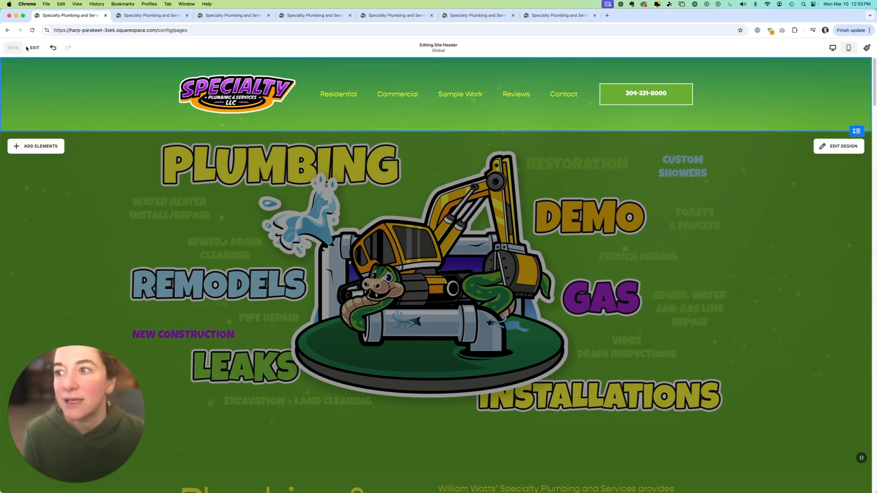
click(34, 47)
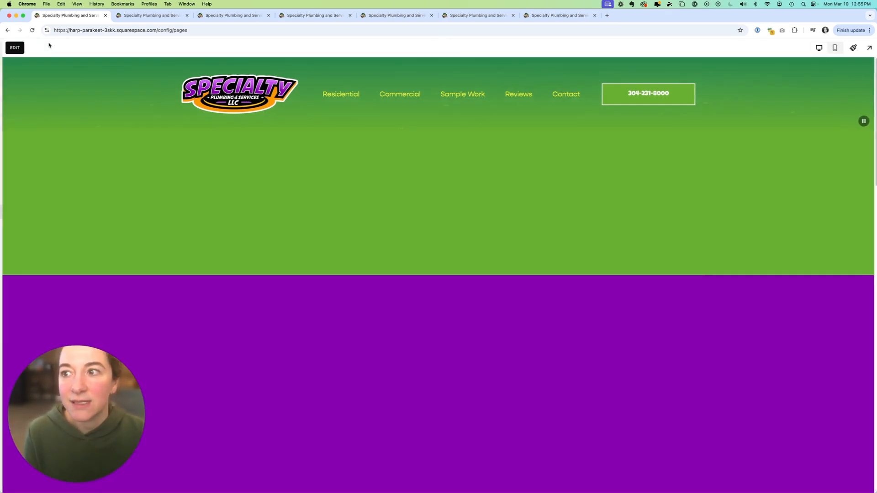
Step: Reload the live site, test the Contact navigation link and check the area around where it lands
click(152, 15)
click(32, 31)
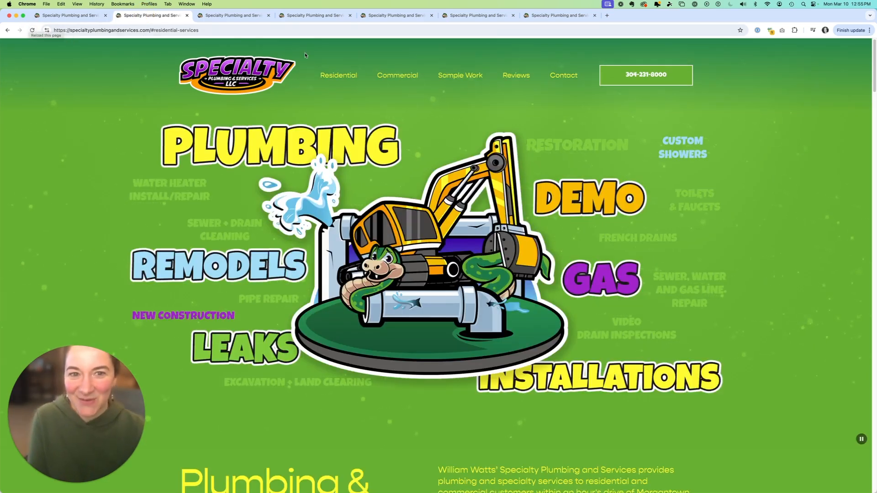
click(566, 76)
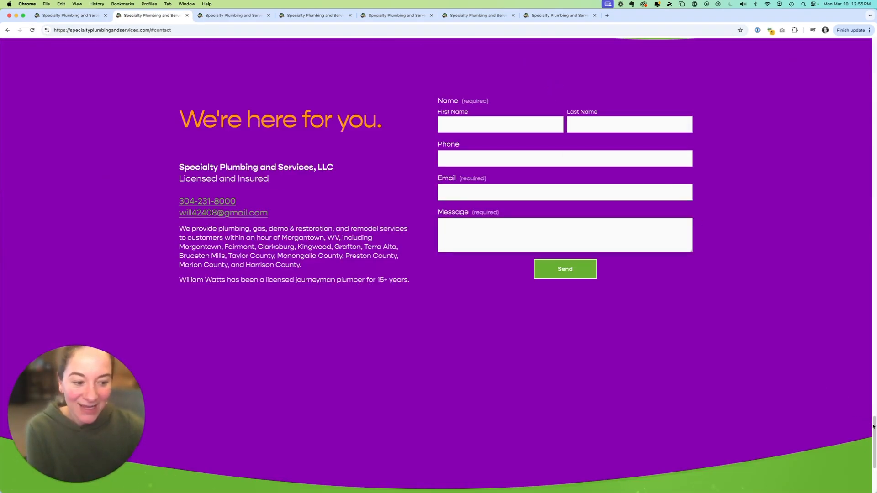
drag(874, 426, 873, 407)
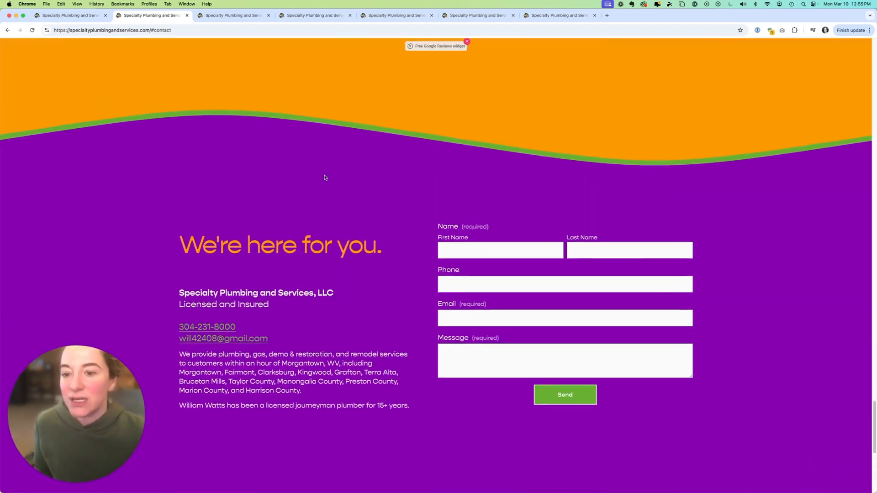
Step: Open the live page's source code and search it for id="work
right_click(324, 178)
click(349, 337)
key(super+f)
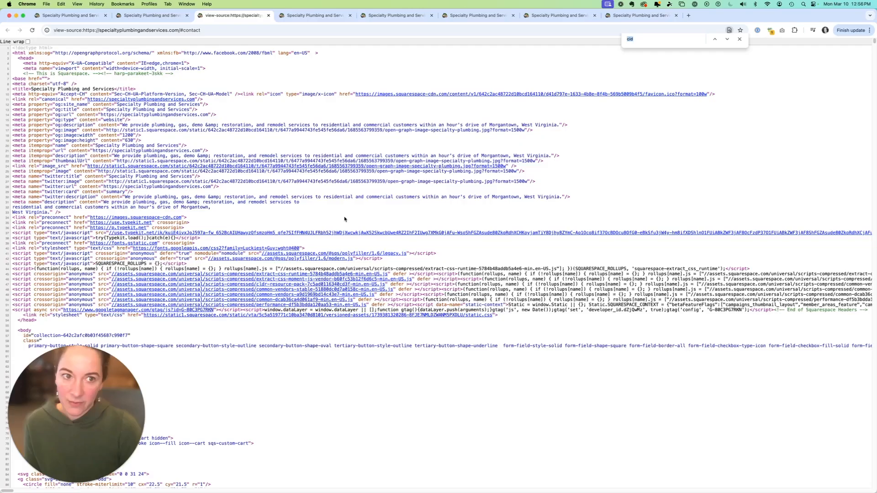
text(work)
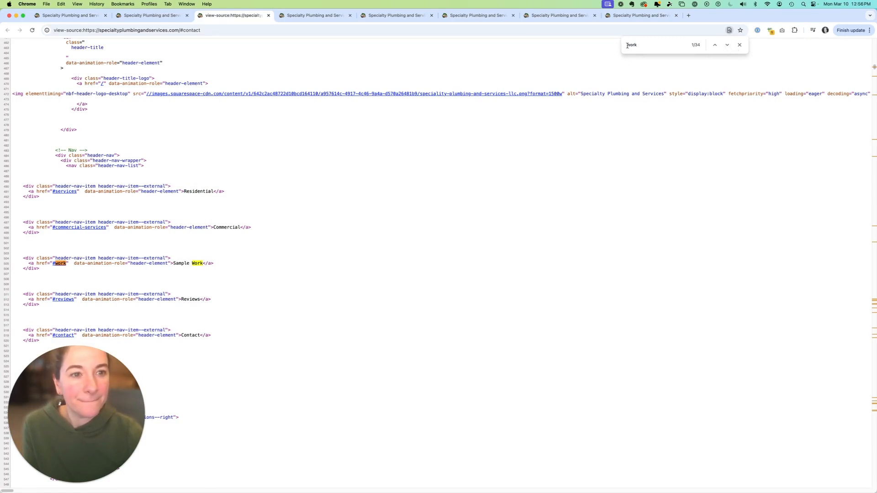
text(=")
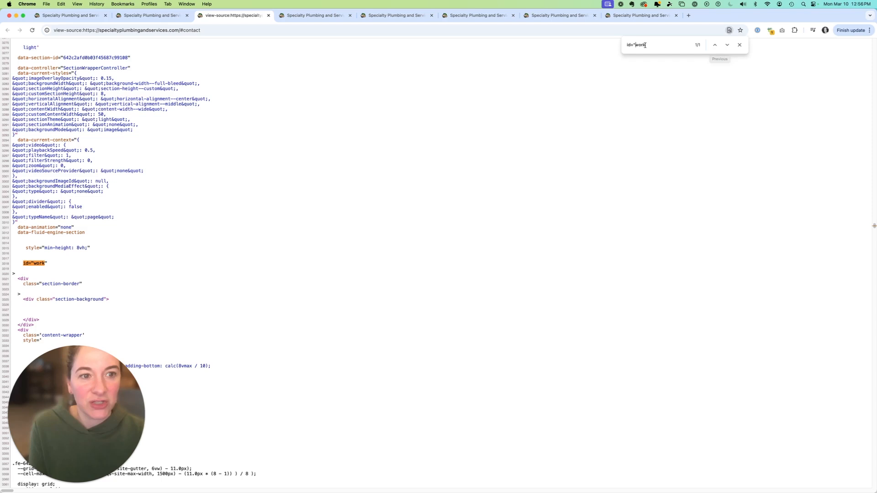
Step: Broaden the source search to "work" and step through the matches to examine where the word occurs
drag(645, 45, 627, 39)
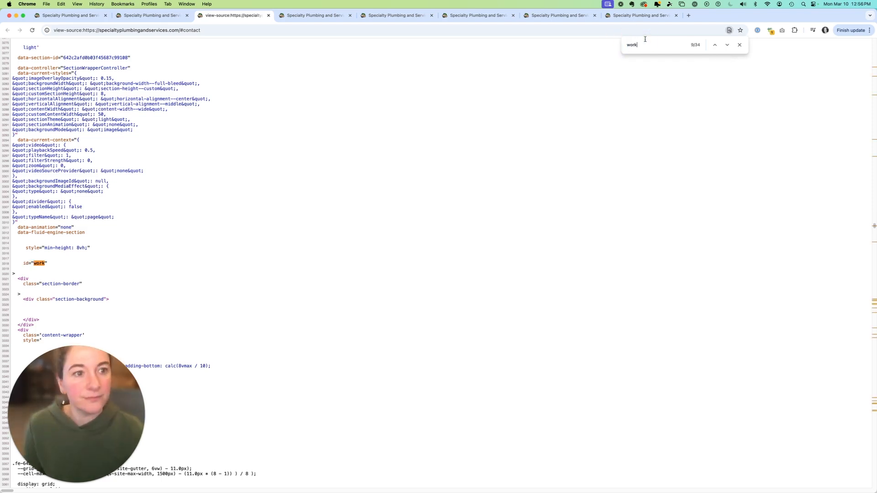
click(727, 46)
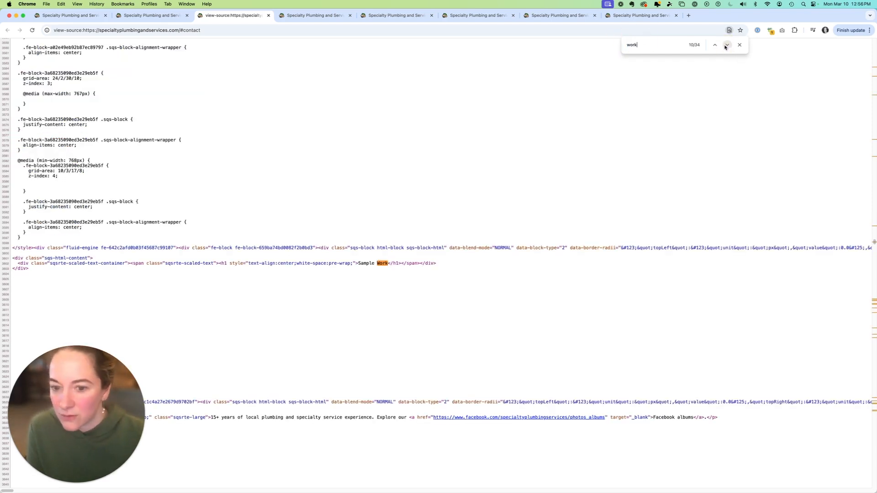
click(727, 46)
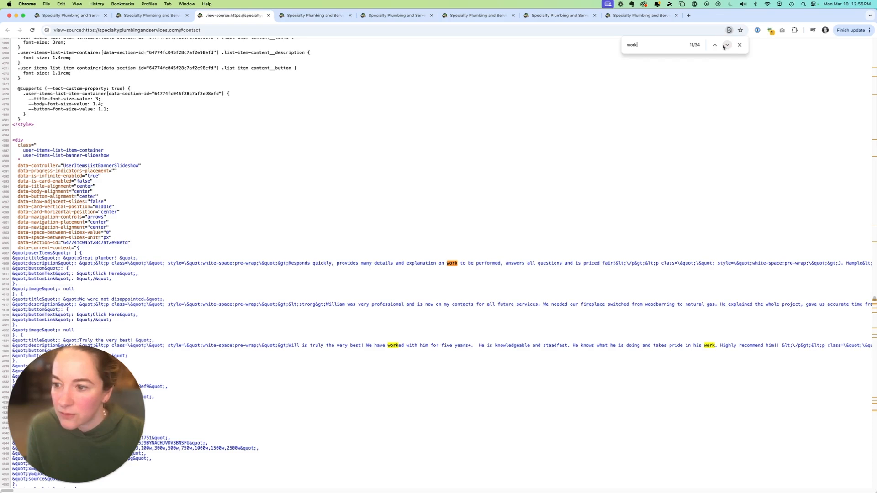
click(726, 45)
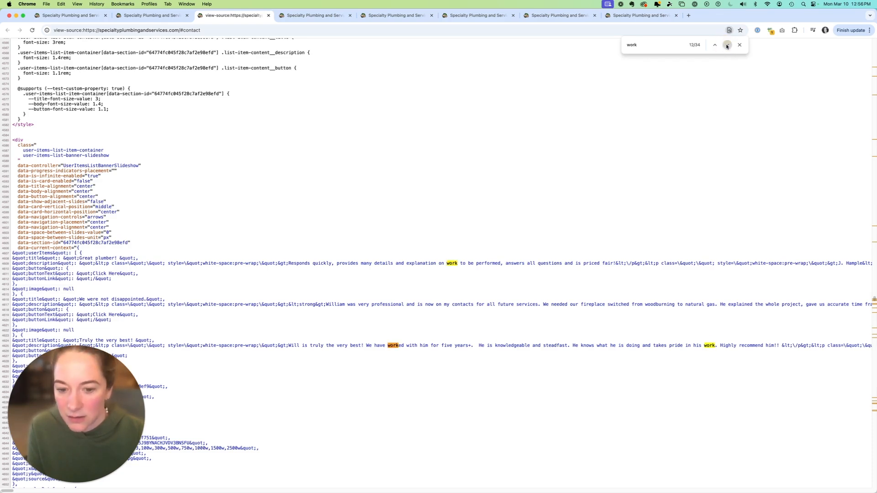
click(727, 45)
click(727, 45)
click(727, 45)
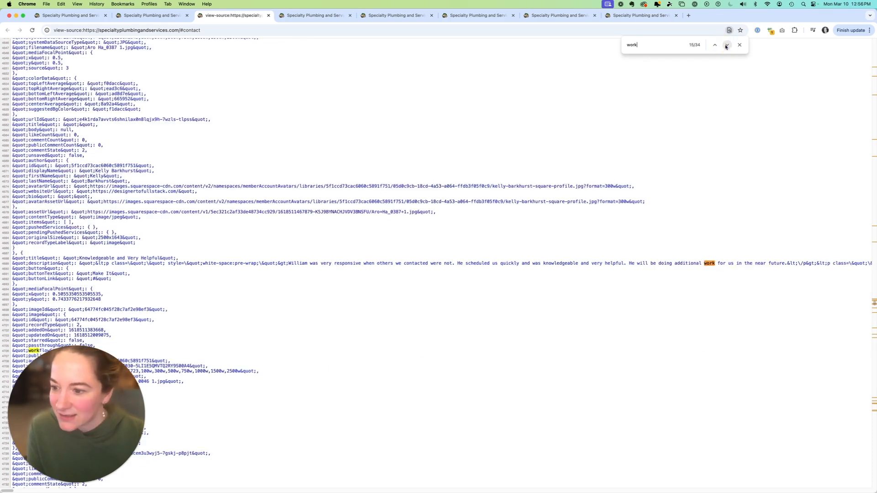
click(727, 45)
click(727, 45)
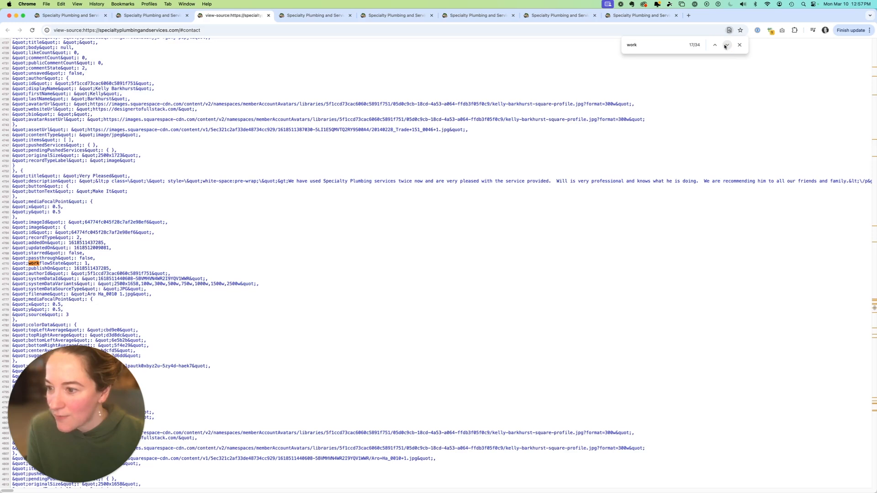
click(727, 45)
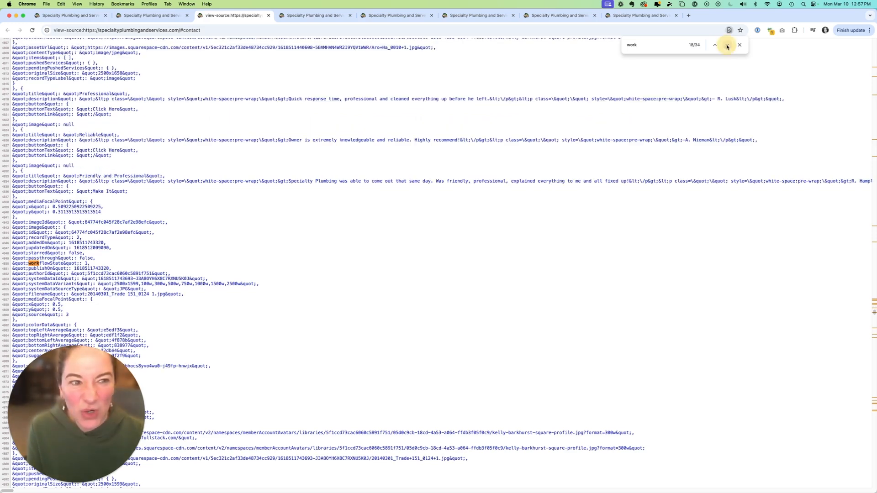
click(726, 45)
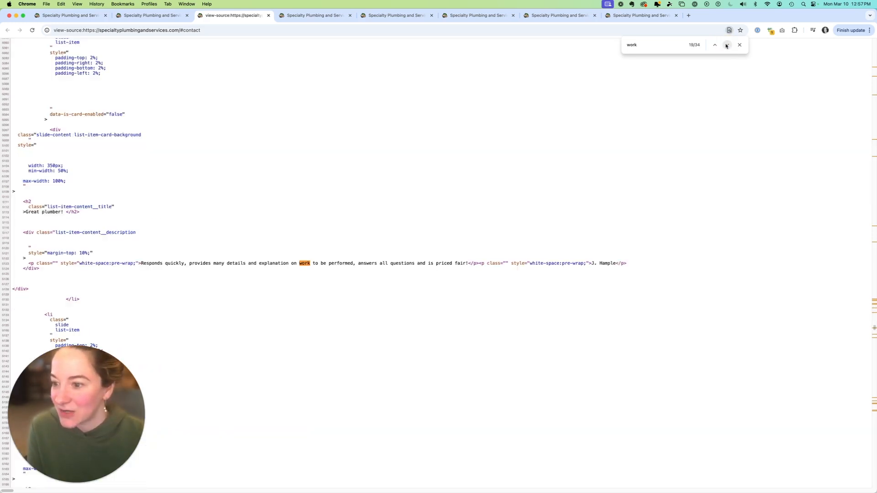
click(727, 45)
click(726, 45)
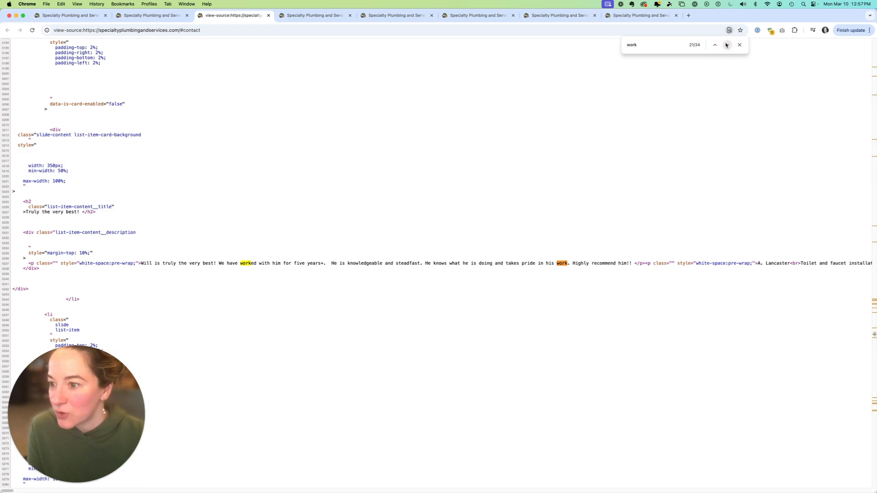
click(728, 45)
click(728, 46)
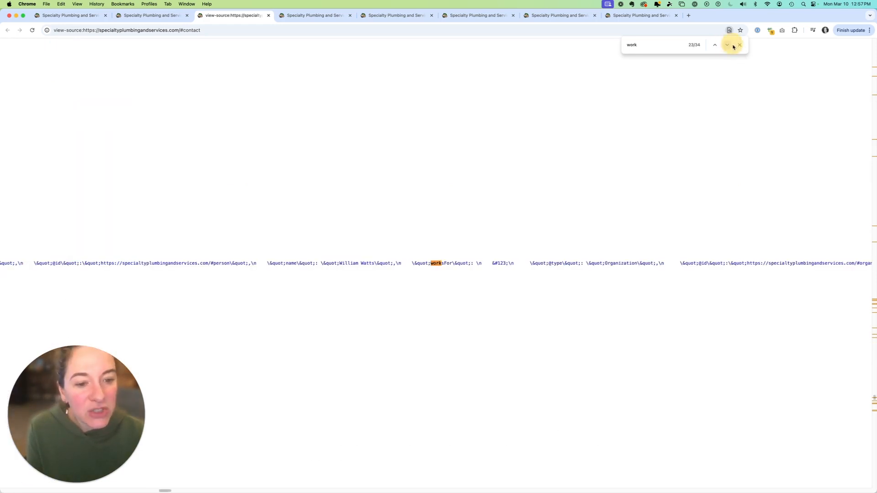